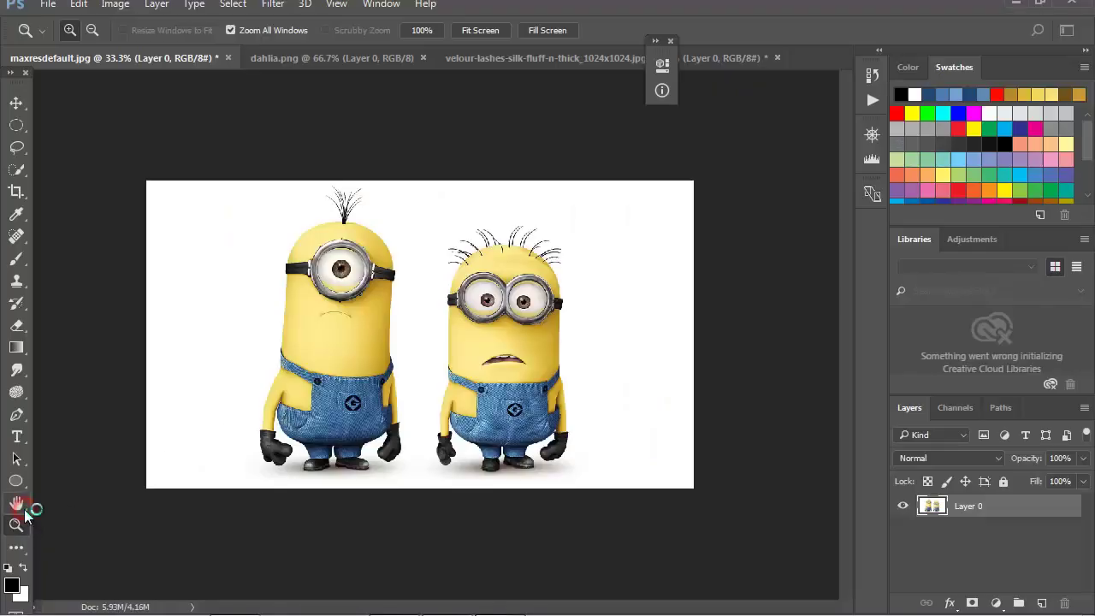
Open Color Range and sample the left minion's yellow skin tones.
{"action": "left_click", "coordinate": [415, 374]}
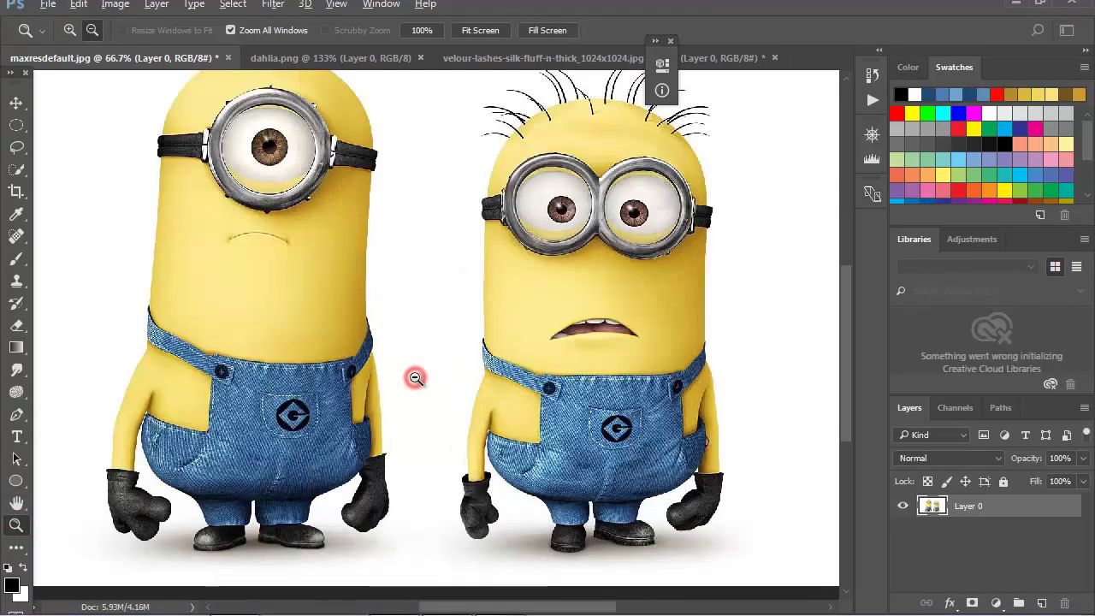
{"action": "left_click", "coordinate": [415, 374], "text": "alt"}
{"action": "left_click", "coordinate": [233, 5]}
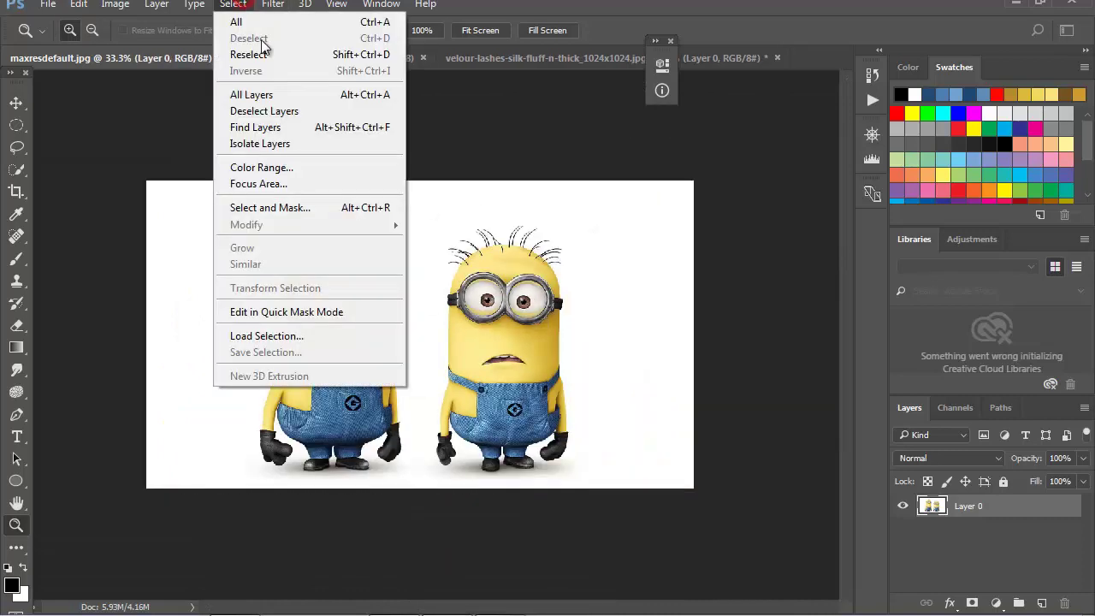
{"action": "left_click", "coordinate": [266, 169]}
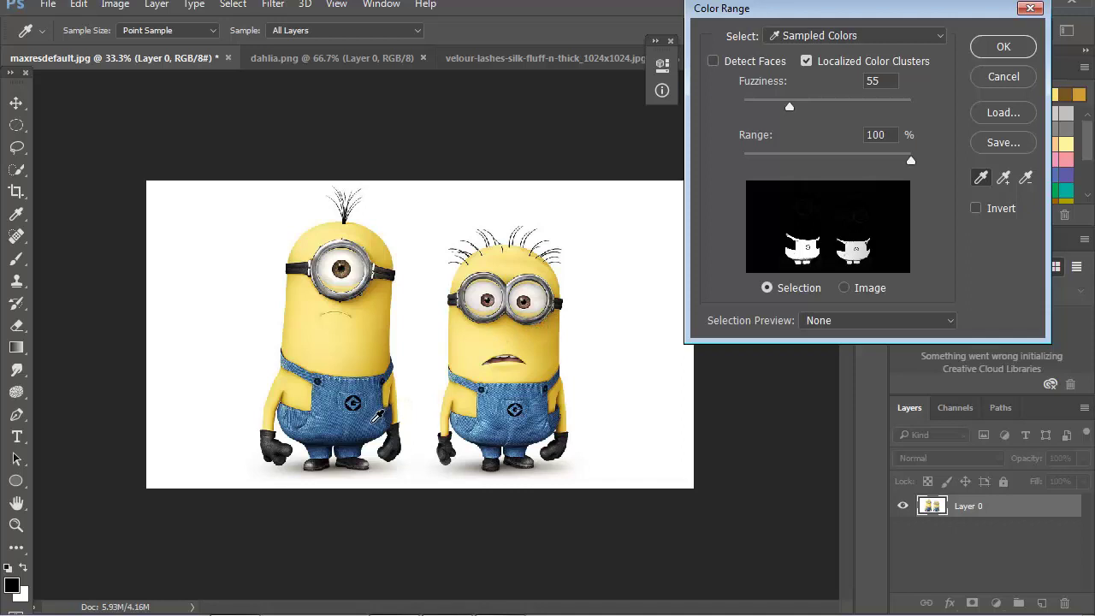
{"action": "left_click", "coordinate": [383, 314]}
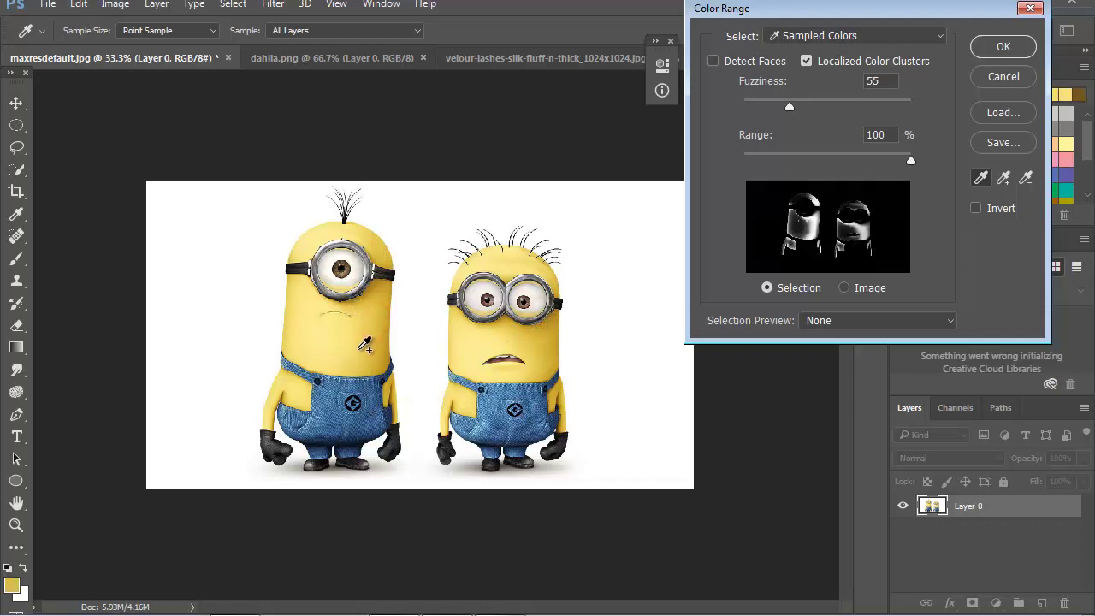
{"action": "left_click", "coordinate": [366, 329]}
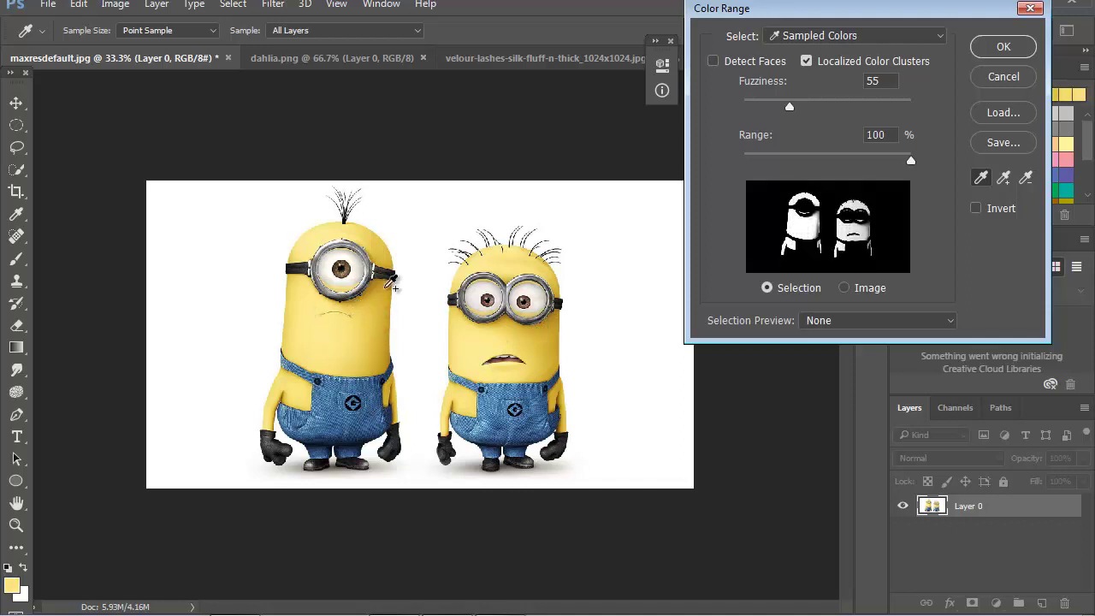
Add darker gold, arm and face skin from both minions, then confirm the selection.
{"action": "left_click", "coordinate": [377, 320]}
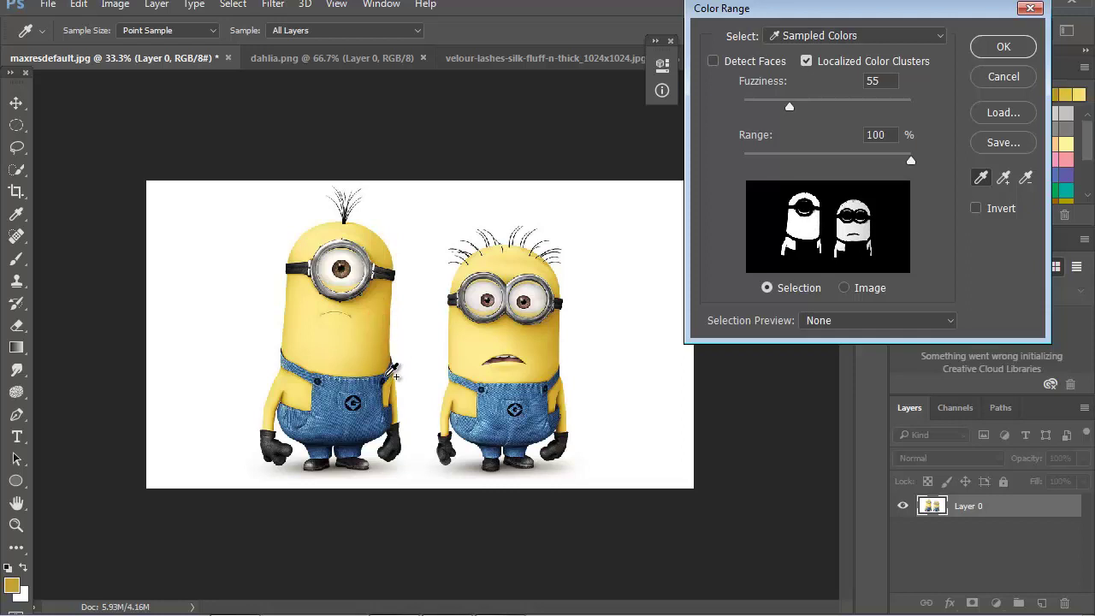
{"action": "left_click", "coordinate": [392, 386]}
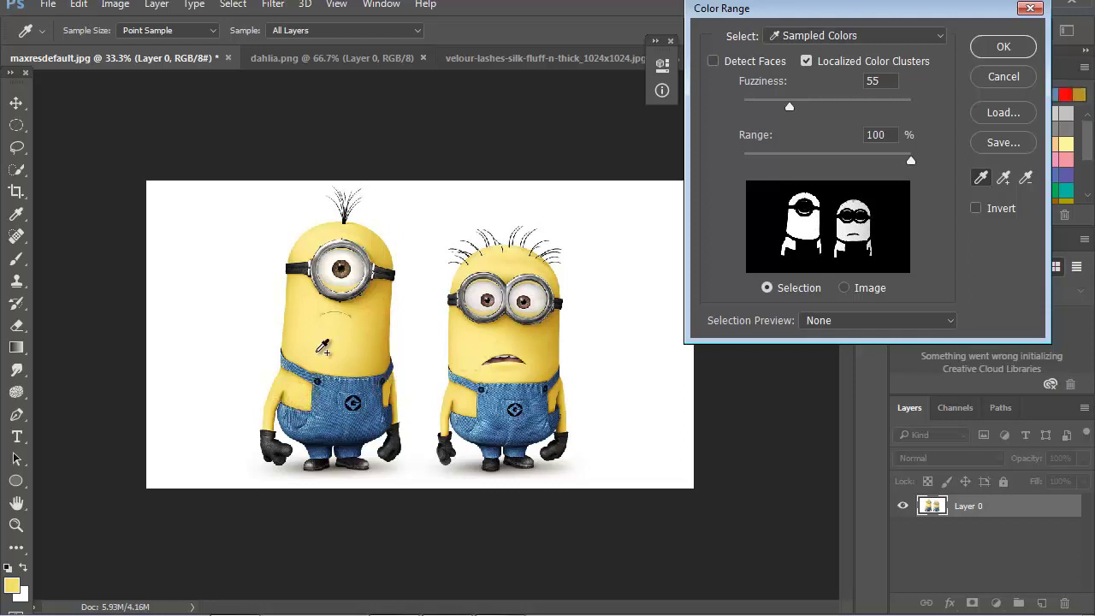
{"action": "left_click", "coordinate": [276, 409]}
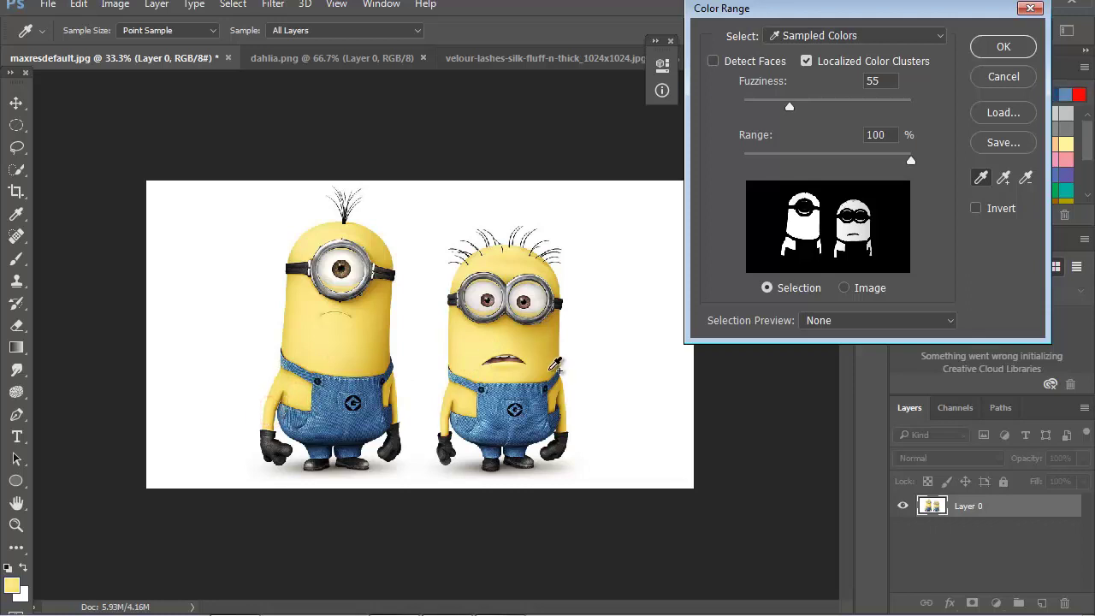
{"action": "left_click", "coordinate": [462, 400]}
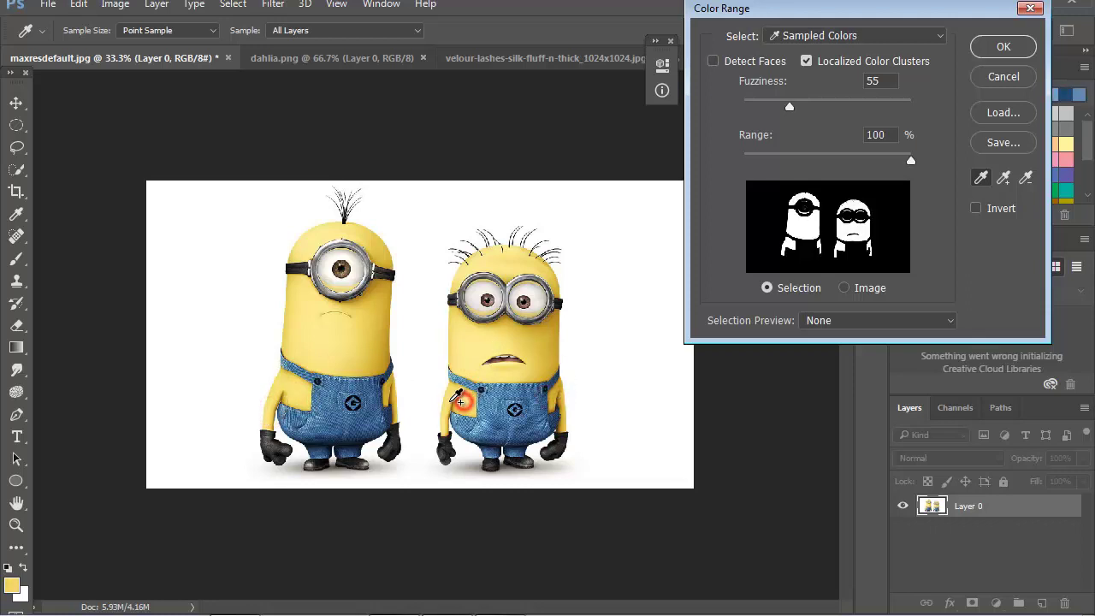
{"action": "left_click", "coordinate": [495, 342]}
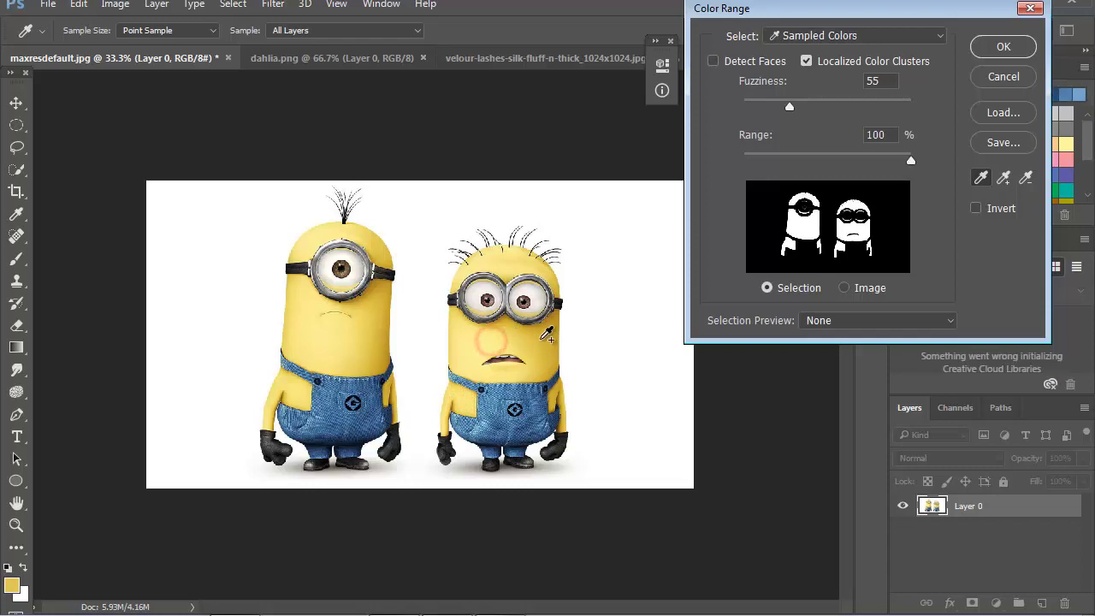
{"action": "left_click", "coordinate": [1005, 48]}
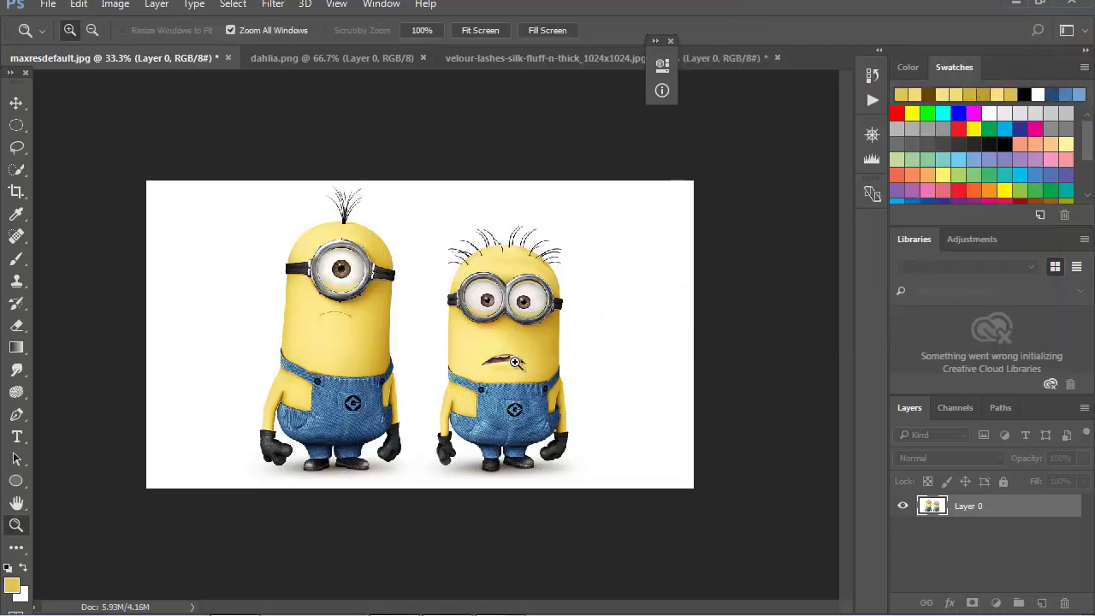
Add a Hue/Saturation adjustment layer with the hue shifted left so the skin turns pink.
{"action": "left_click", "coordinate": [999, 604]}
{"action": "left_click", "coordinate": [997, 387]}
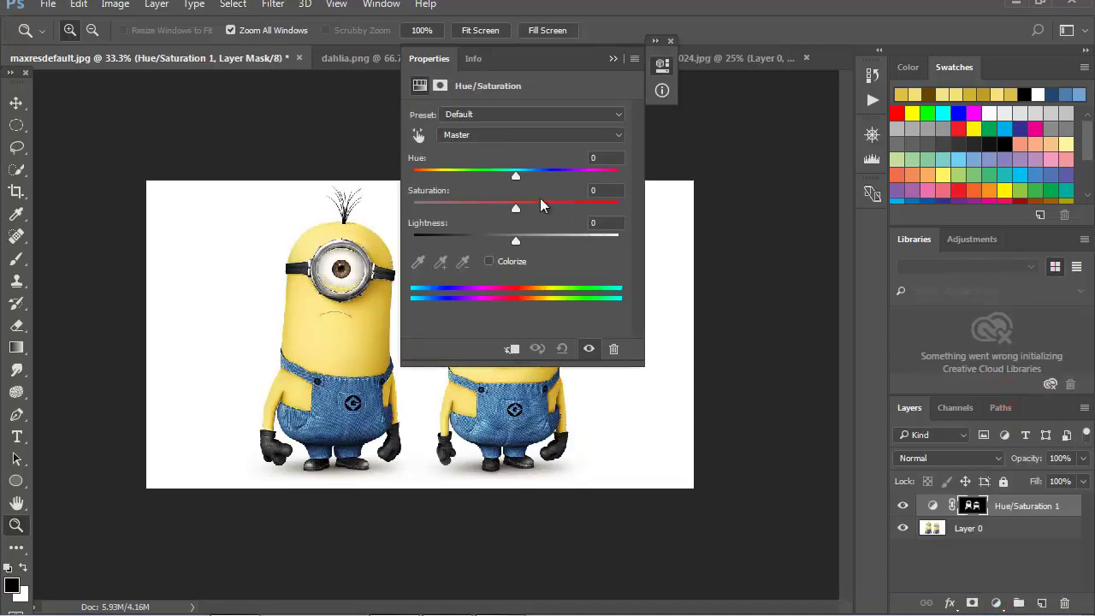
{"action": "mouse_move", "coordinate": [515, 178]}
{"action": "left_mouse_down"}
{"action": "mouse_move", "coordinate": [415, 178]}
{"action": "mouse_move", "coordinate": [469, 187]}
{"action": "left_mouse_up"}
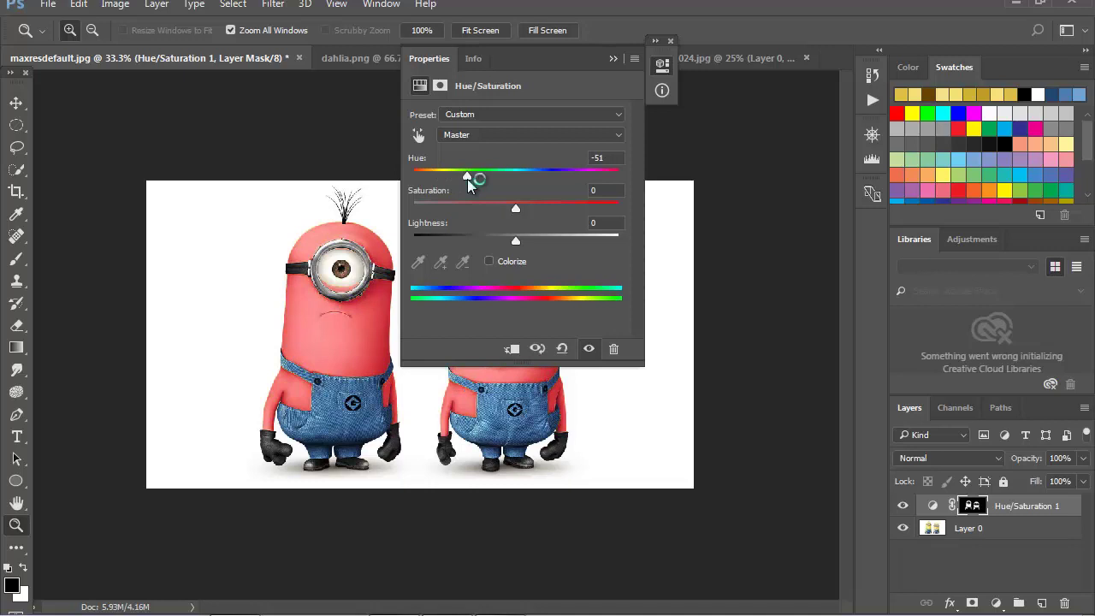
{"action": "left_click", "coordinate": [613, 60]}
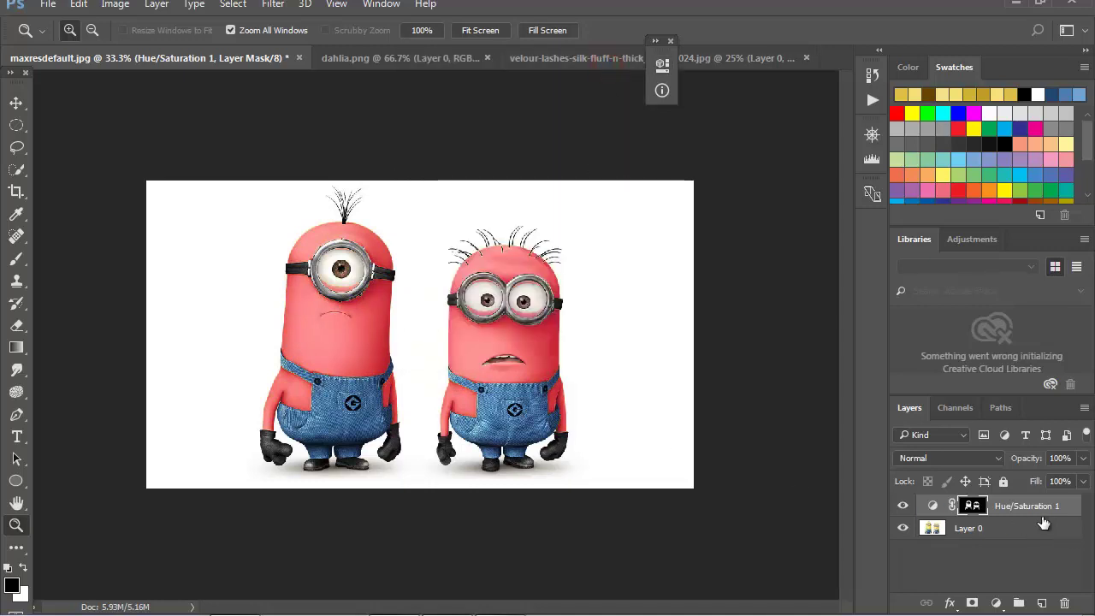
{"action": "left_click", "coordinate": [11, 584]}
Paint black on the Hue/Saturation mask over the right minion, keeping it yellow.
{"action": "left_click", "coordinate": [717, 133]}
{"action": "left_click", "coordinate": [17, 258]}
{"action": "mouse_move", "coordinate": [502, 284]}
{"action": "left_mouse_down"}
{"action": "mouse_move", "coordinate": [484, 408]}
{"action": "mouse_move", "coordinate": [557, 451]}
{"action": "mouse_move", "coordinate": [562, 342]}
{"action": "mouse_move", "coordinate": [476, 313]}
{"action": "left_mouse_up"}
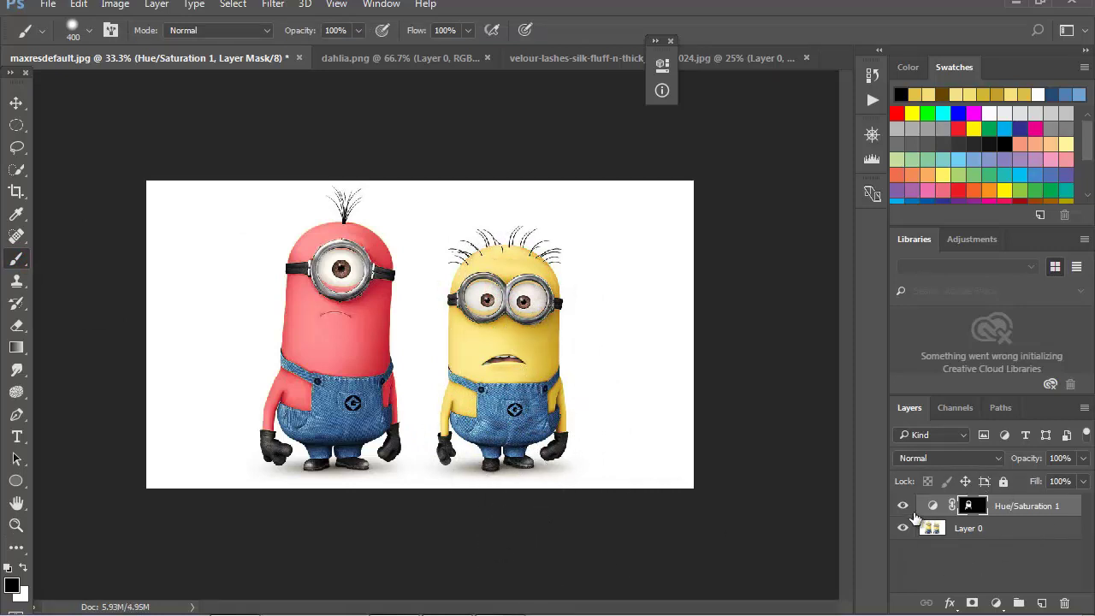
{"action": "left_click", "coordinate": [903, 505]}
{"action": "left_click", "coordinate": [903, 505]}
{"action": "left_click", "coordinate": [903, 506]}
{"action": "left_click", "coordinate": [903, 505]}
Zoom in to inspect the mask edges, then bring up the dahlia.png document.
{"action": "left_click", "coordinate": [17, 525]}
{"action": "left_click", "coordinate": [435, 327]}
{"action": "left_click", "coordinate": [434, 327]}
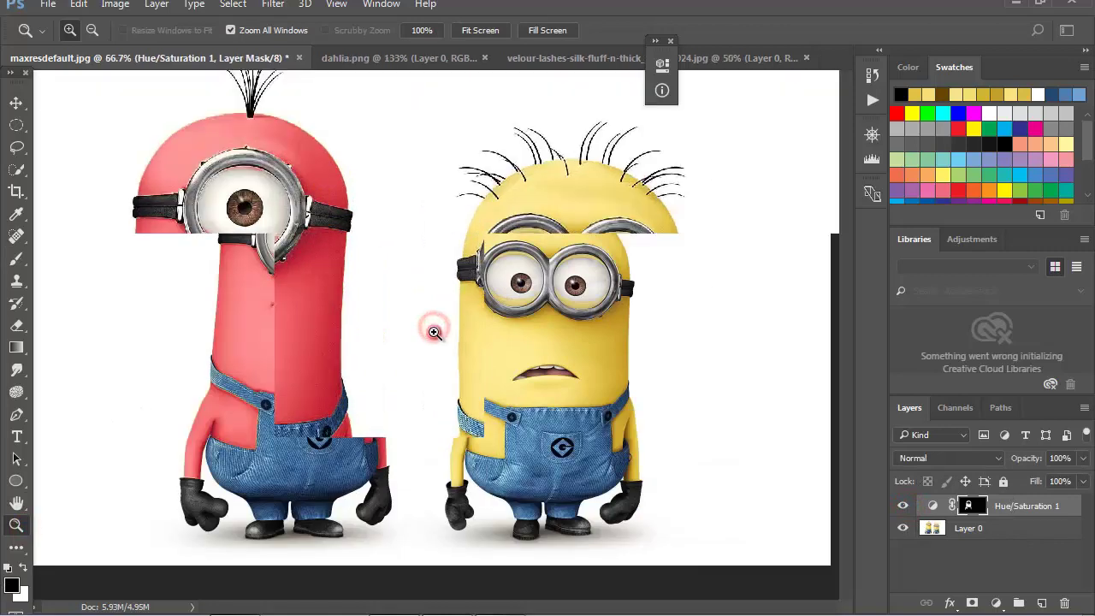
{"action": "left_click", "coordinate": [438, 338], "text": "alt"}
{"action": "left_click", "coordinate": [382, 357]}
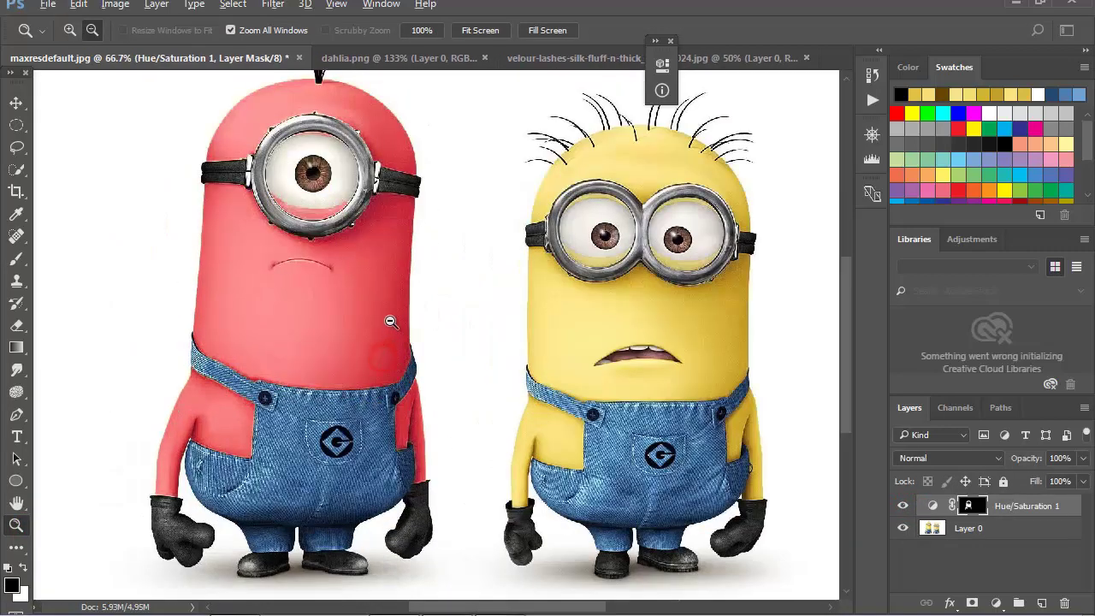
{"action": "left_click", "coordinate": [391, 318], "text": "alt"}
{"action": "left_click", "coordinate": [396, 321], "text": "alt"}
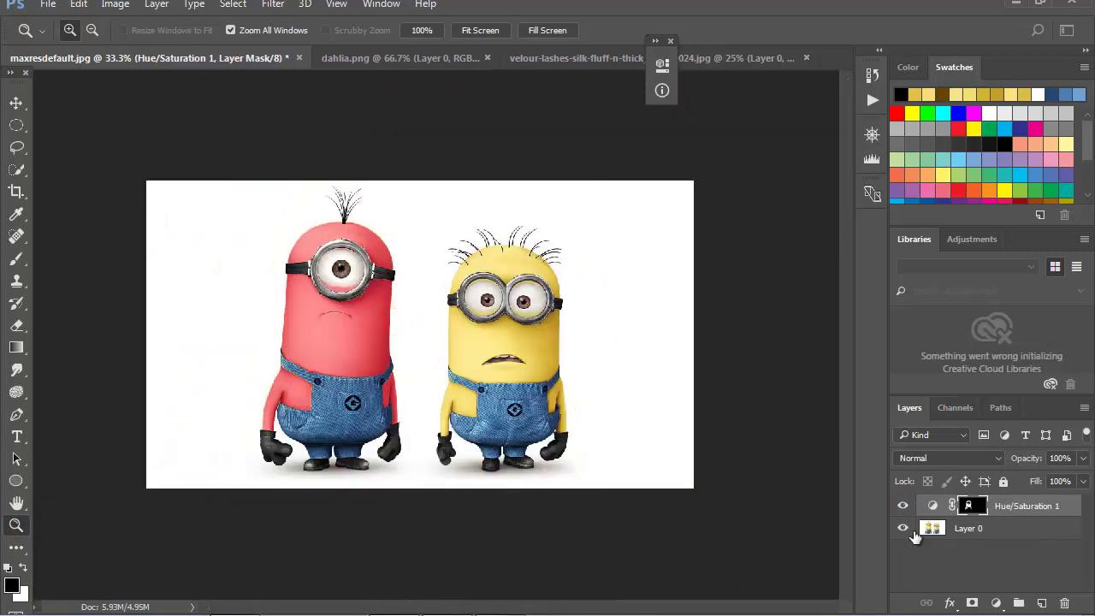
{"action": "left_click", "coordinate": [389, 59]}
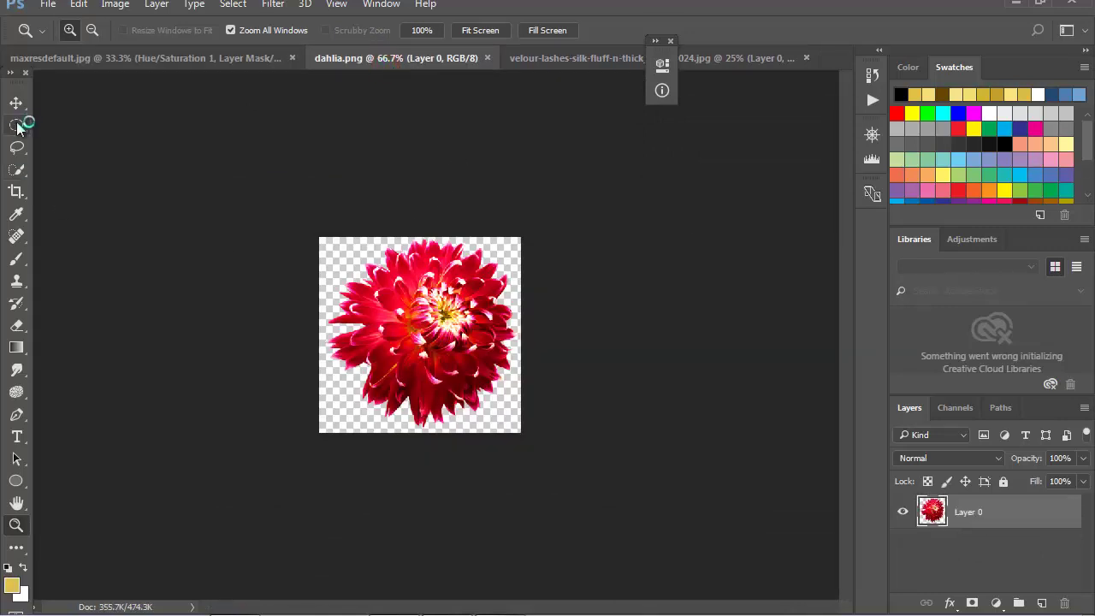
Drag the dahlia into the minion image and start a free transform on it.
{"action": "left_click", "coordinate": [17, 105]}
{"action": "mouse_move", "coordinate": [444, 325]}
{"action": "left_mouse_down"}
{"action": "mouse_move", "coordinate": [244, 142]}
{"action": "mouse_move", "coordinate": [195, 73]}
{"action": "mouse_move", "coordinate": [305, 244]}
{"action": "mouse_move", "coordinate": [299, 265]}
{"action": "left_mouse_up"}
{"action": "key", "text": "ctrl+t"}
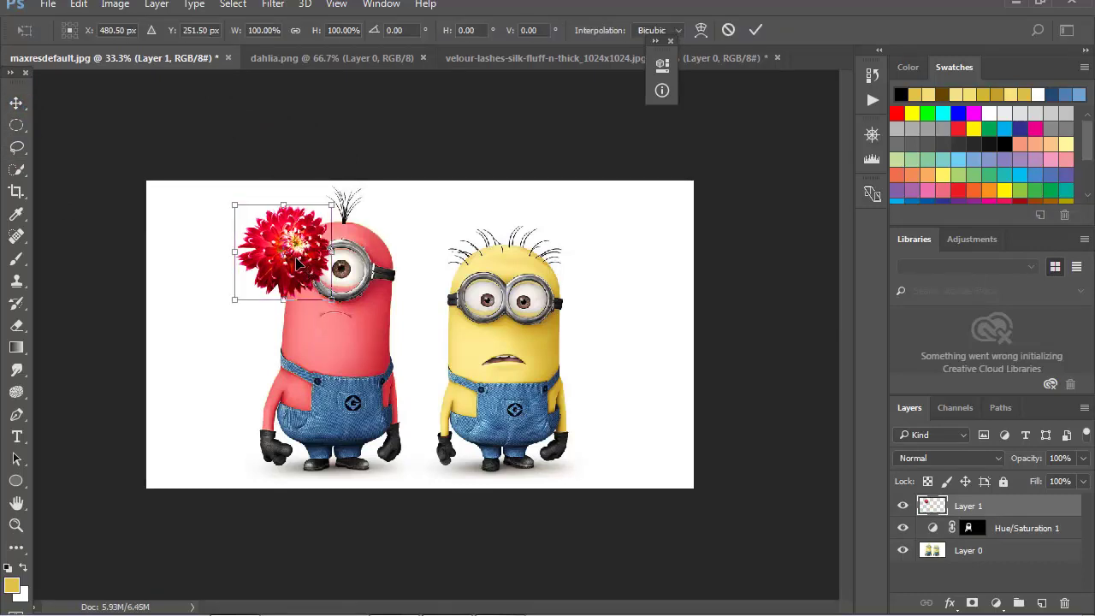
{"action": "right_click", "coordinate": [315, 261]}
Try horizontal and vertical flips, then commit the dahlia mirrored horizontally.
{"action": "left_click", "coordinate": [393, 516]}
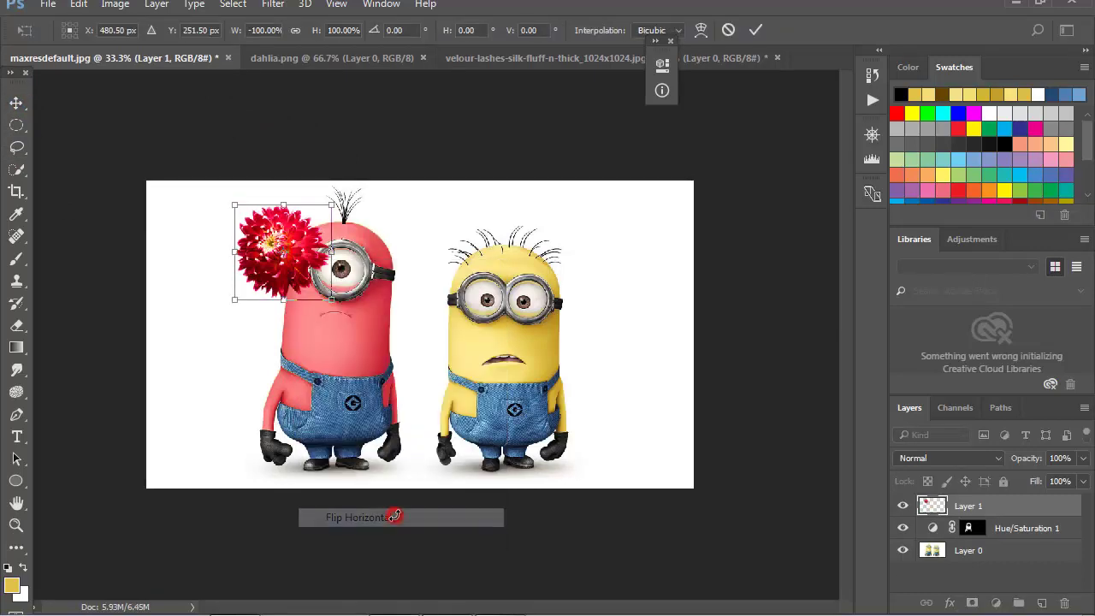
{"action": "key", "text": "ctrl+z"}
{"action": "right_click", "coordinate": [311, 239]}
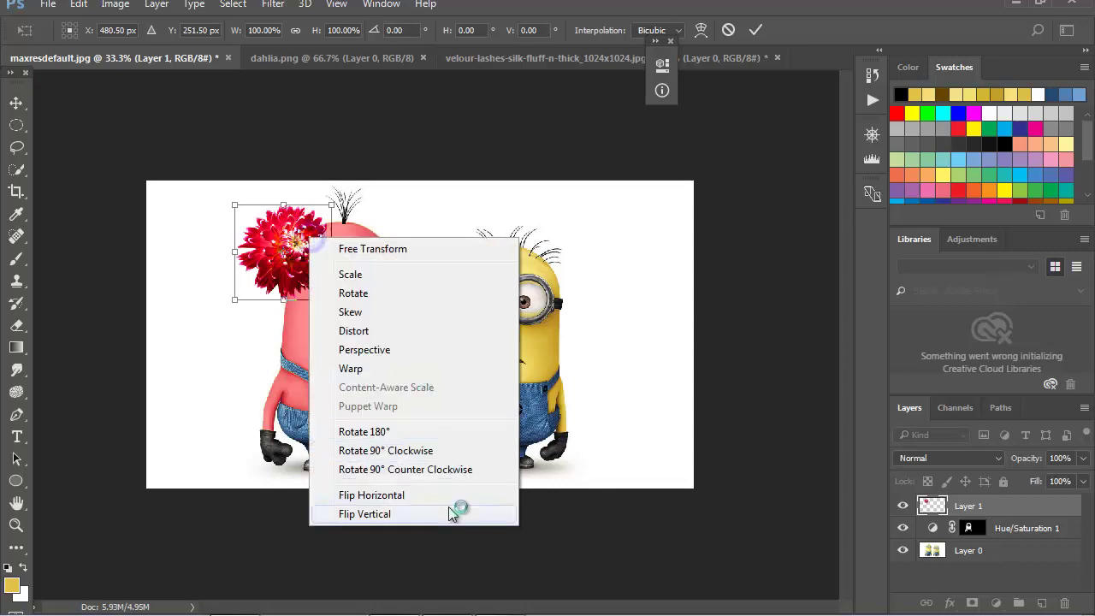
{"action": "left_click", "coordinate": [451, 515]}
{"action": "key", "text": "ctrl+z"}
{"action": "right_click", "coordinate": [296, 233]}
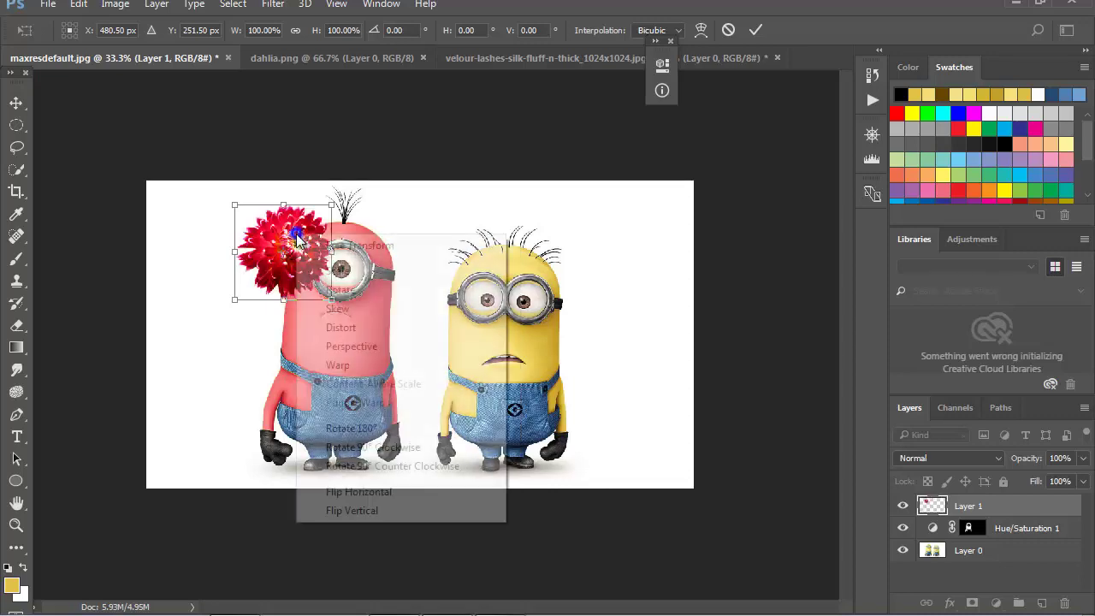
{"action": "left_click", "coordinate": [423, 491]}
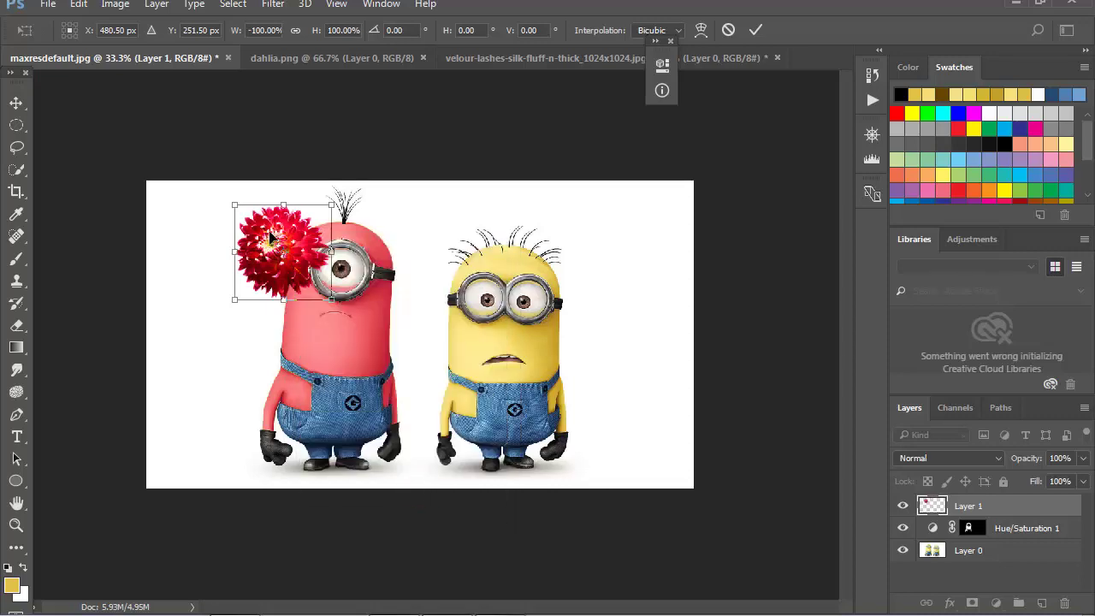
{"action": "key", "text": "Return"}
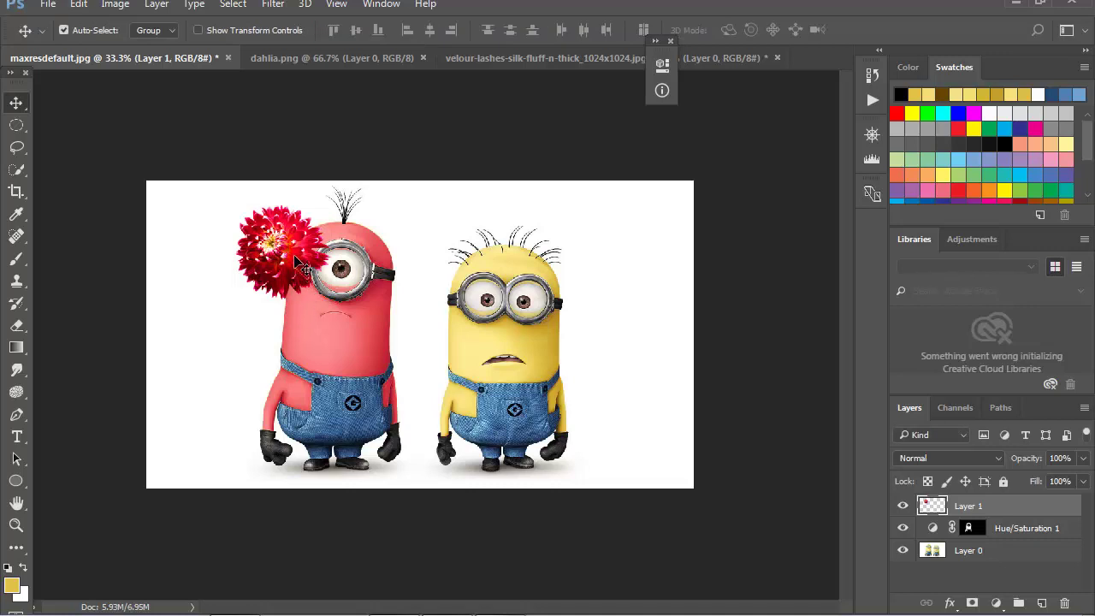
{"action": "key", "text": "ctrl+t"}
Scale the dahlia down to about 35% and zoom in on it beside the goggle.
{"action": "mouse_move", "coordinate": [337, 202]}
{"action": "left_mouse_down"}
{"action": "mouse_move", "coordinate": [292, 254]}
{"action": "mouse_move", "coordinate": [327, 217]}
{"action": "mouse_move", "coordinate": [316, 233]}
{"action": "left_mouse_up"}
{"action": "key", "text": "Return"}
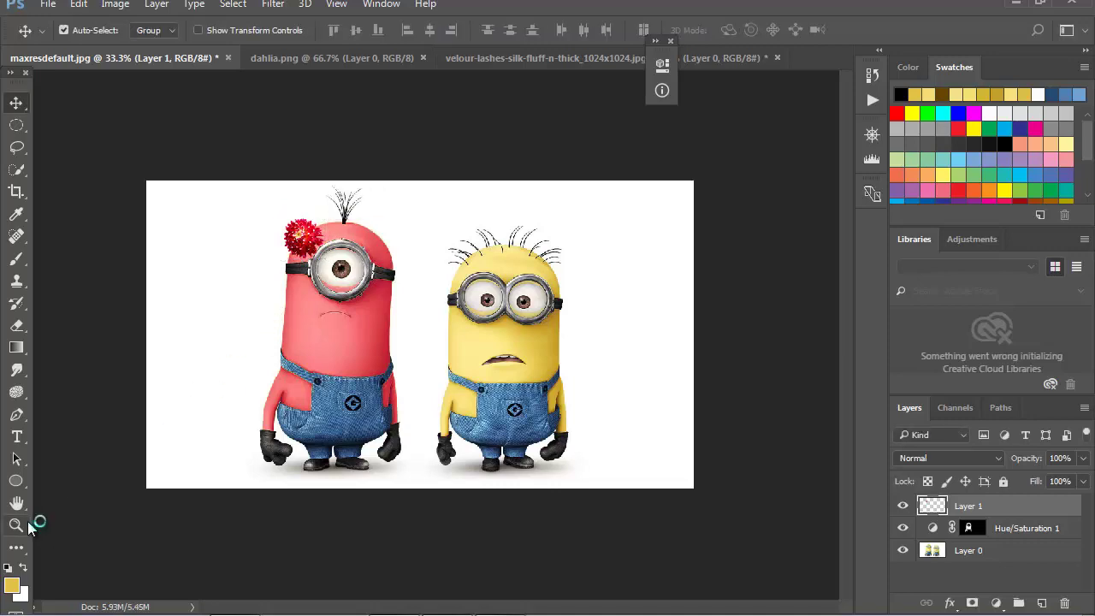
{"action": "left_click", "coordinate": [16, 525]}
{"action": "left_click", "coordinate": [325, 295]}
{"action": "left_click", "coordinate": [325, 295]}
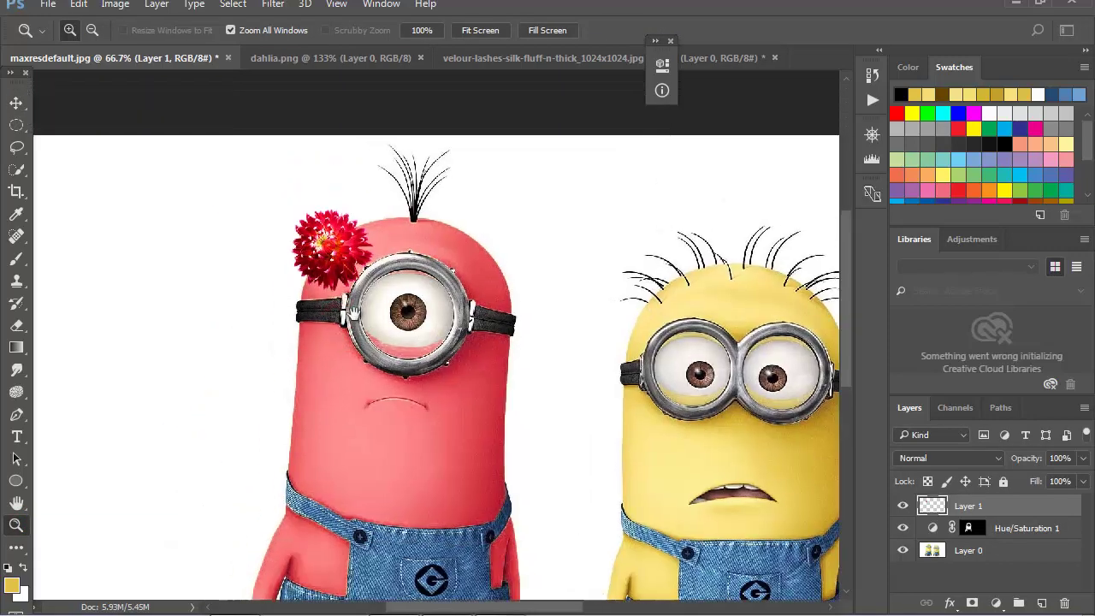
{"action": "left_click", "coordinate": [326, 295]}
{"action": "left_click_drag", "start_coordinate": [402, 356], "coordinate": [380, 360]}
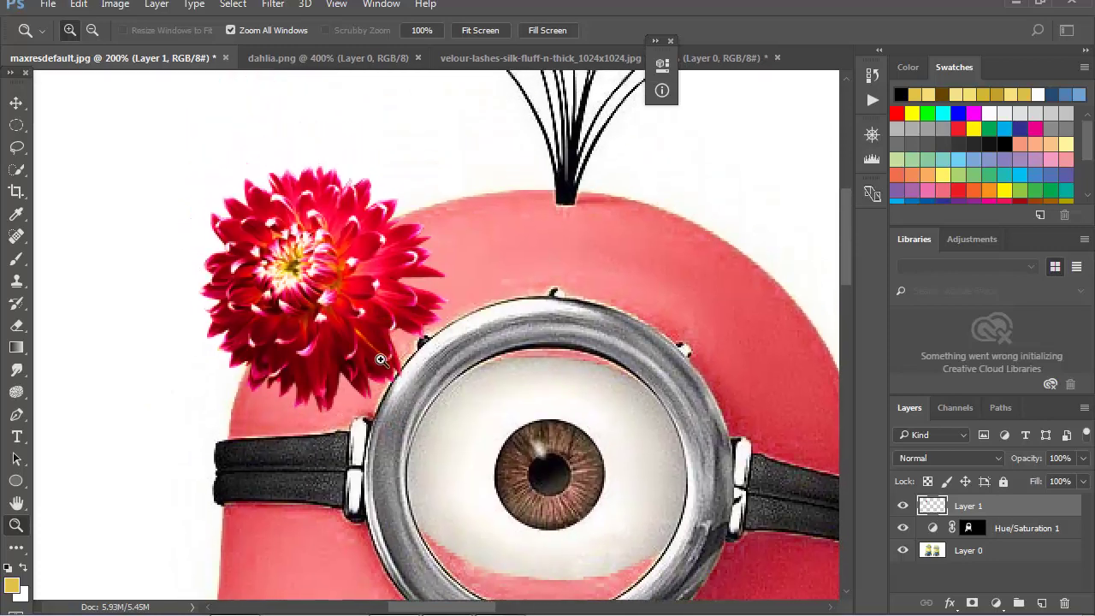
Warp the dahlia, bulging its upper-left edge outward so it hugs the head.
{"action": "left_click", "coordinate": [16, 102]}
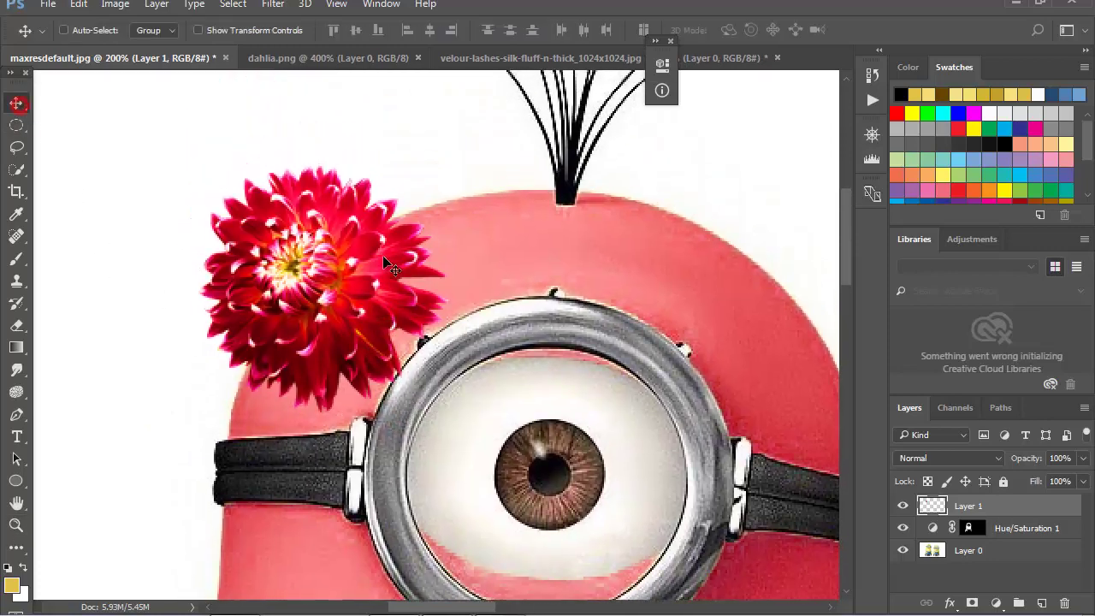
{"action": "key", "text": "ctrl+t"}
{"action": "right_click", "coordinate": [376, 259]}
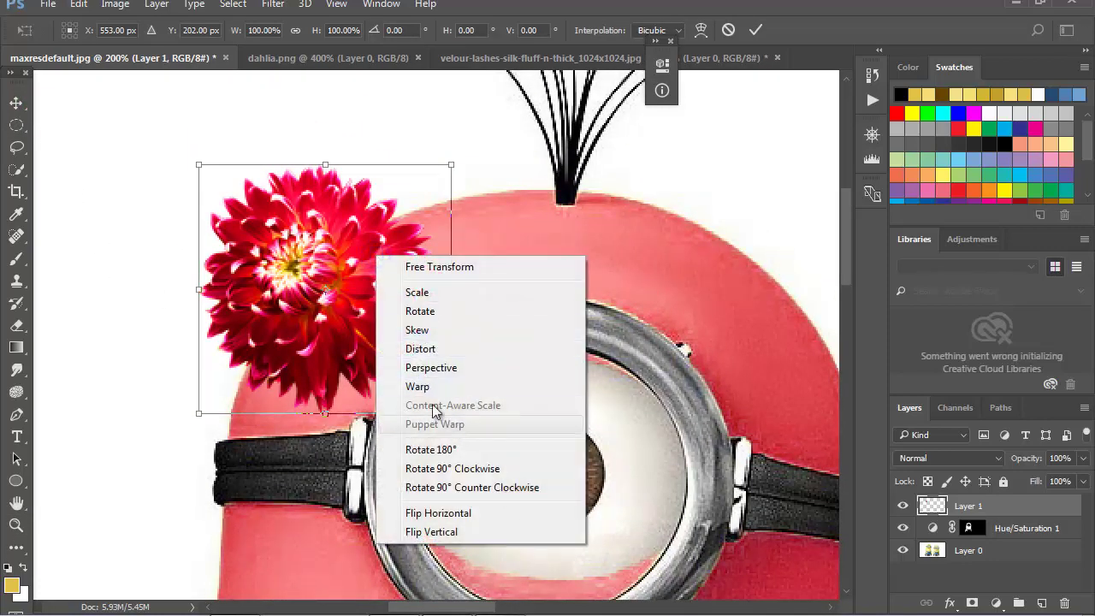
{"action": "left_click", "coordinate": [440, 385]}
{"action": "left_click_drag", "start_coordinate": [453, 165], "coordinate": [479, 199]}
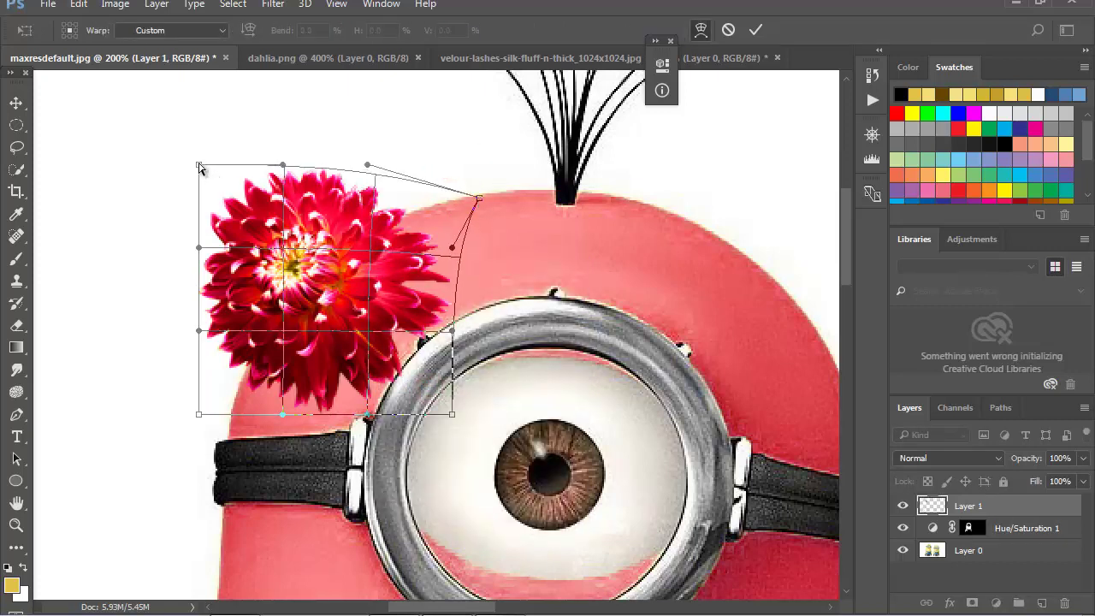
{"action": "left_click_drag", "start_coordinate": [199, 167], "coordinate": [237, 212]}
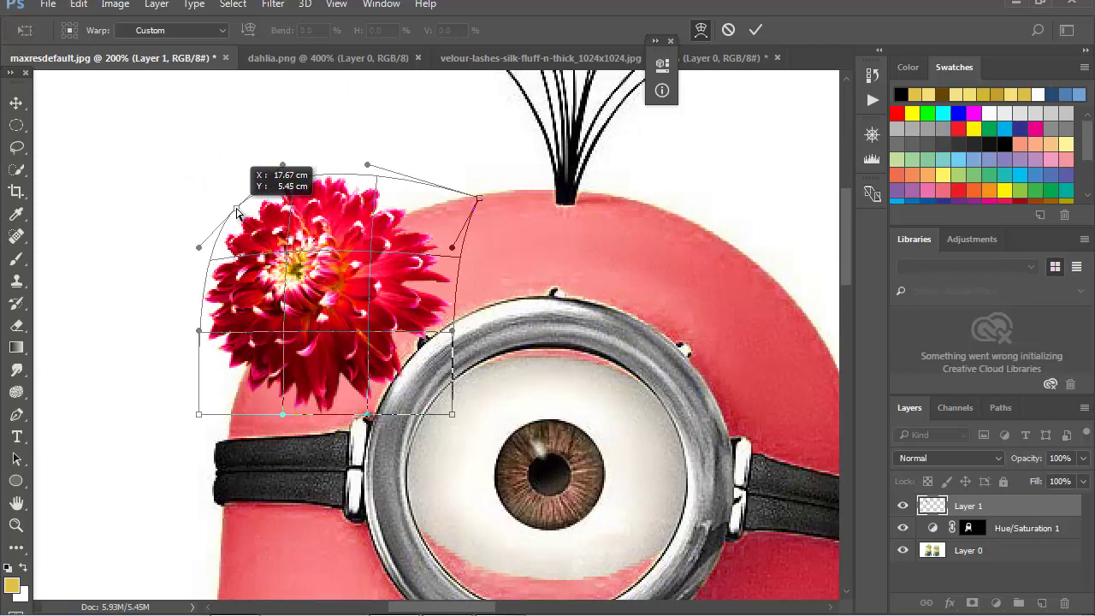
{"action": "mouse_move", "coordinate": [200, 248]}
{"action": "left_mouse_down"}
{"action": "mouse_move", "coordinate": [171, 225]}
{"action": "mouse_move", "coordinate": [227, 289]}
{"action": "left_mouse_up"}
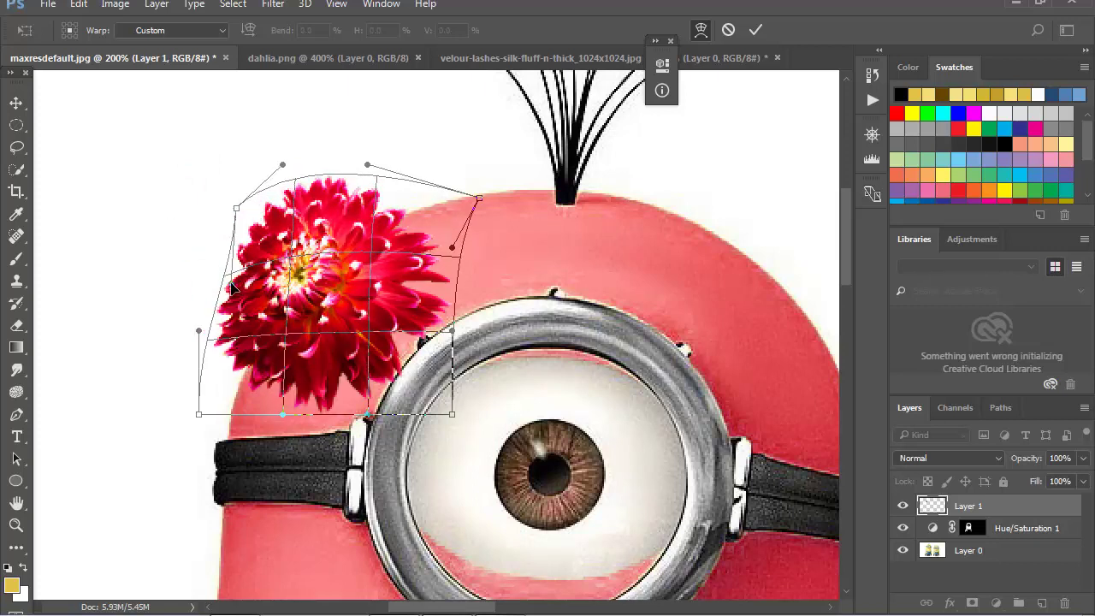
{"action": "key", "text": "Return"}
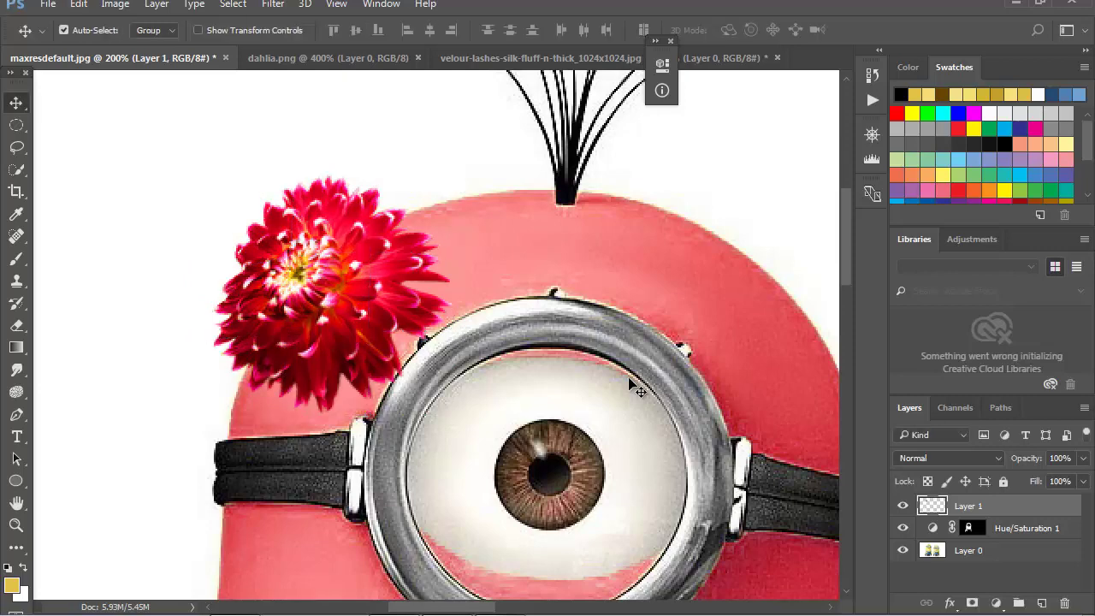
Zoom out and back in on the warped dahlia, toggling its visibility to compare.
{"action": "left_click", "coordinate": [16, 524]}
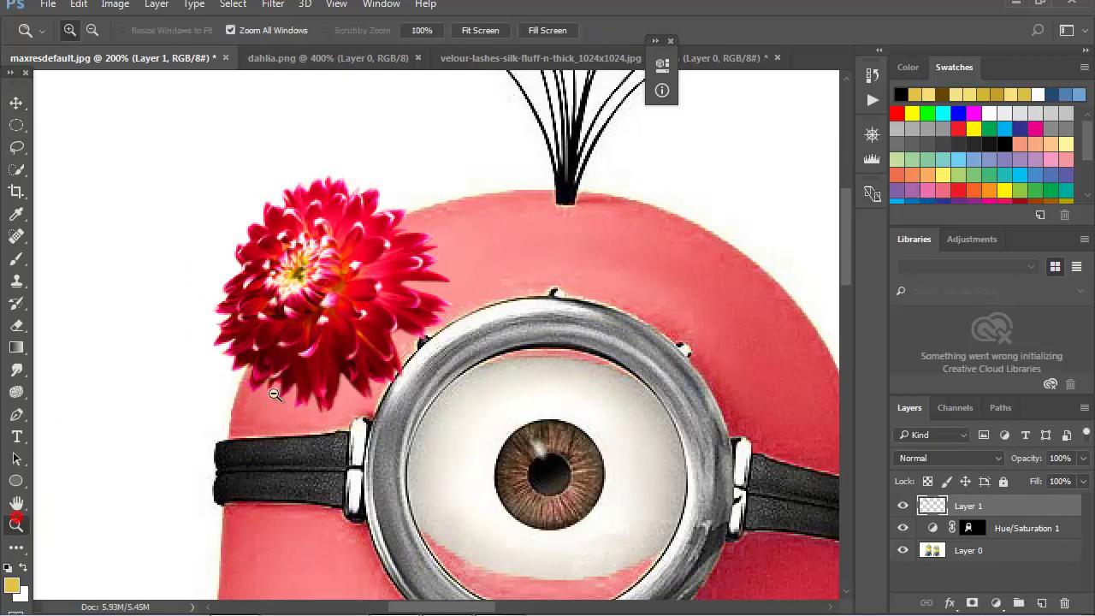
{"action": "left_click", "coordinate": [366, 341], "text": "alt"}
{"action": "left_click", "coordinate": [379, 387], "text": "alt"}
{"action": "left_click", "coordinate": [379, 386], "text": "alt"}
{"action": "left_click", "coordinate": [399, 390]}
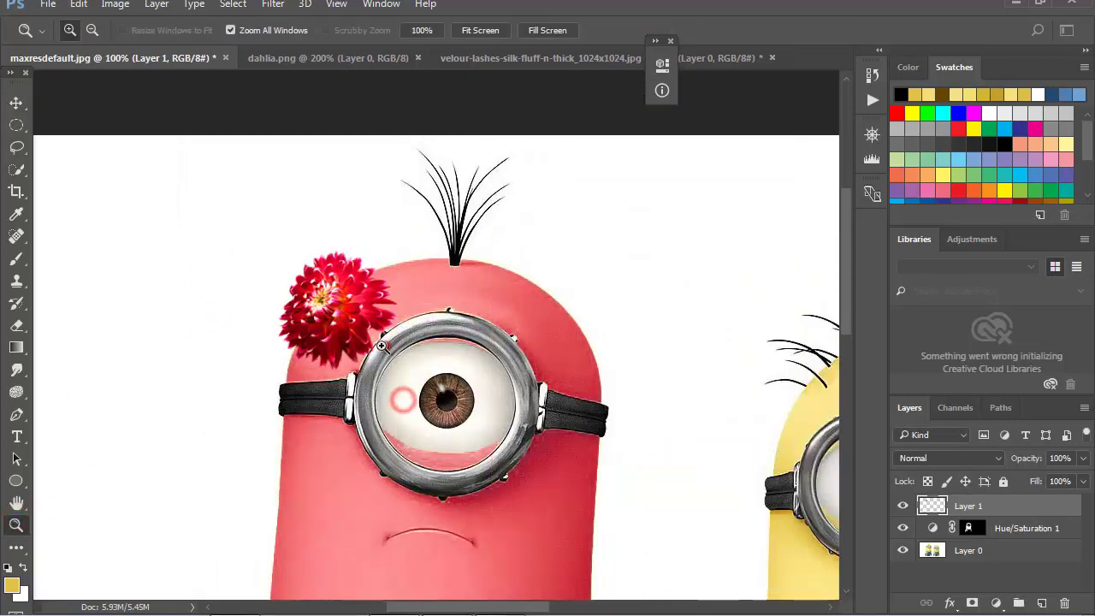
{"action": "left_click", "coordinate": [400, 372]}
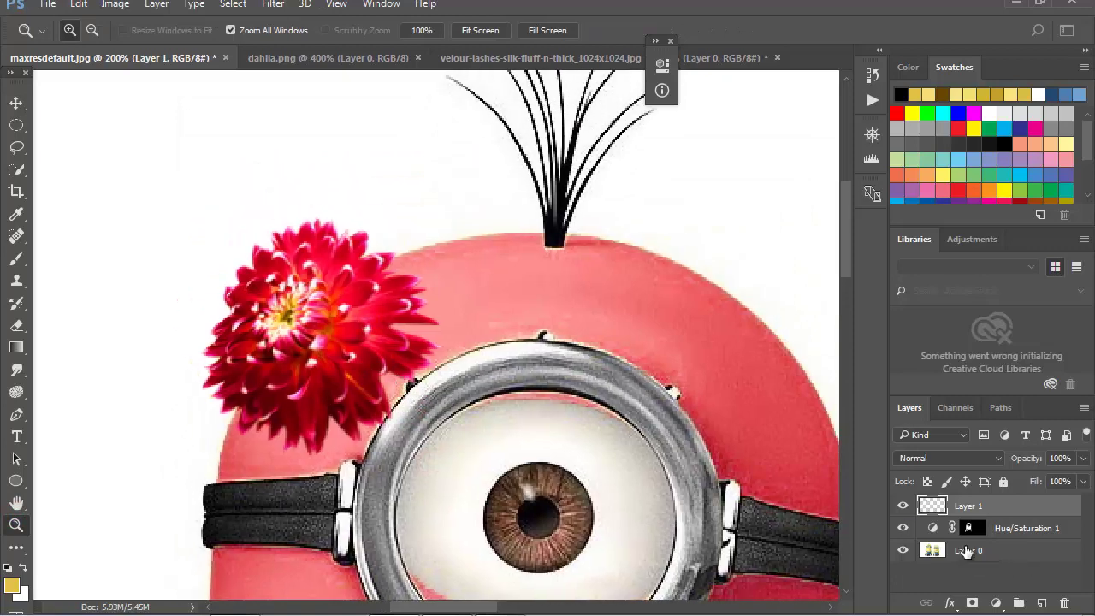
{"action": "left_click", "coordinate": [905, 508]}
{"action": "left_click", "coordinate": [904, 508]}
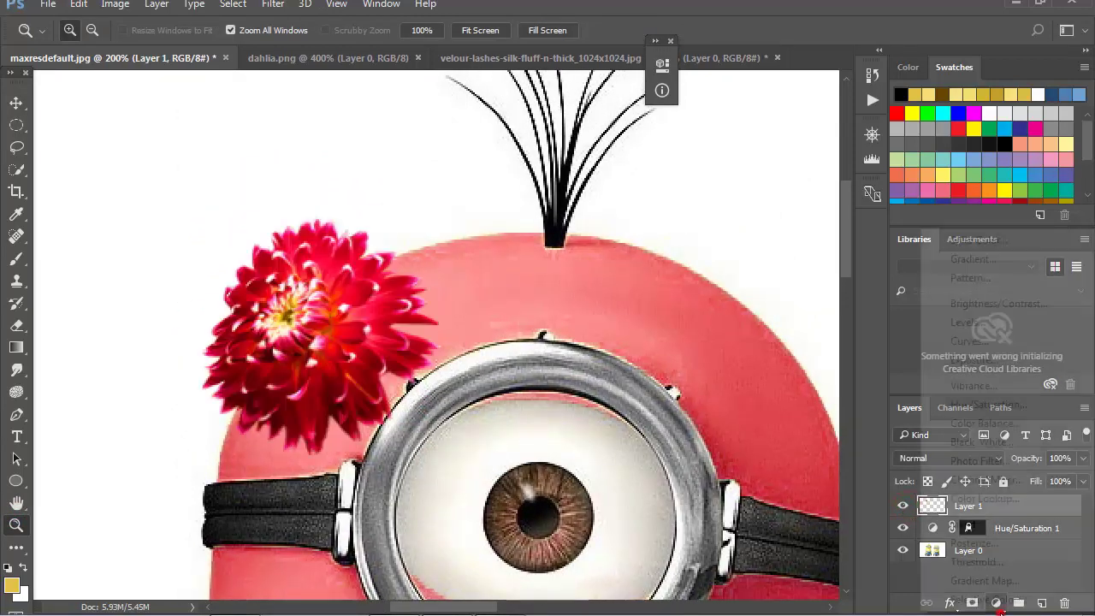
{"action": "left_click", "coordinate": [973, 604]}
Add a Drop Shadow style to the dahlia's Layer 1 and toggle it to compare.
{"action": "left_click", "coordinate": [949, 603]}
{"action": "left_click", "coordinate": [949, 603]}
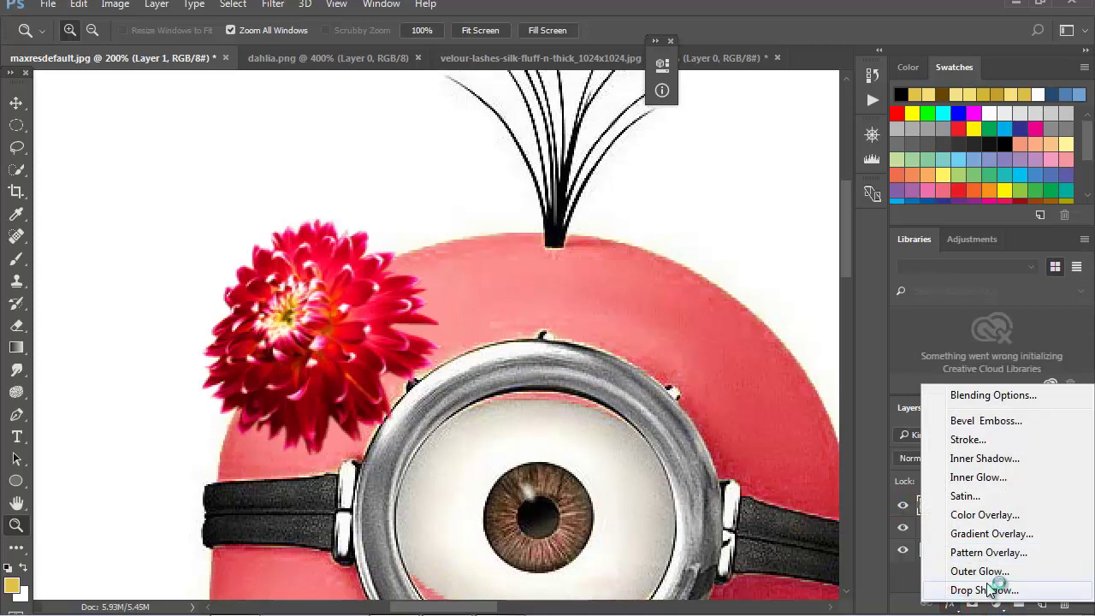
{"action": "left_click", "coordinate": [975, 589]}
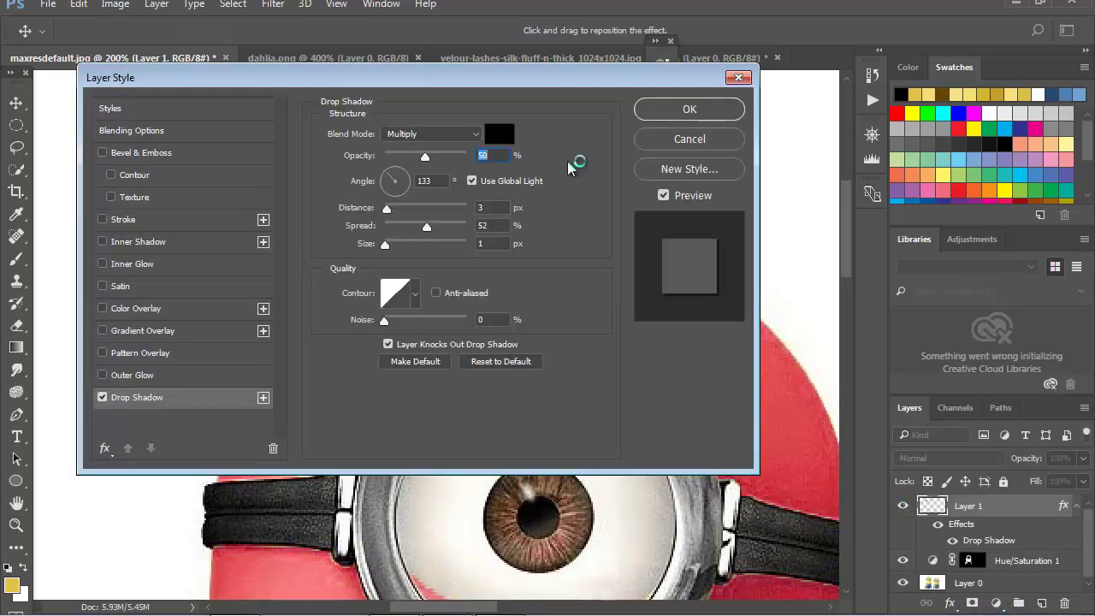
{"action": "left_click_drag", "start_coordinate": [425, 85], "coordinate": [874, 15]}
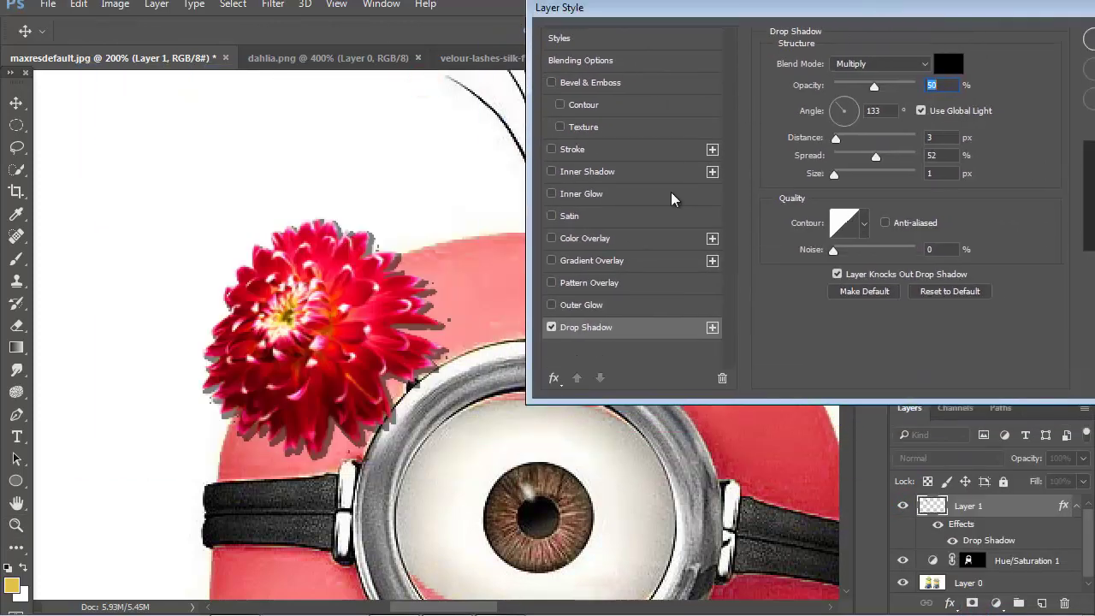
{"action": "left_click", "coordinate": [550, 327]}
{"action": "left_click", "coordinate": [550, 328]}
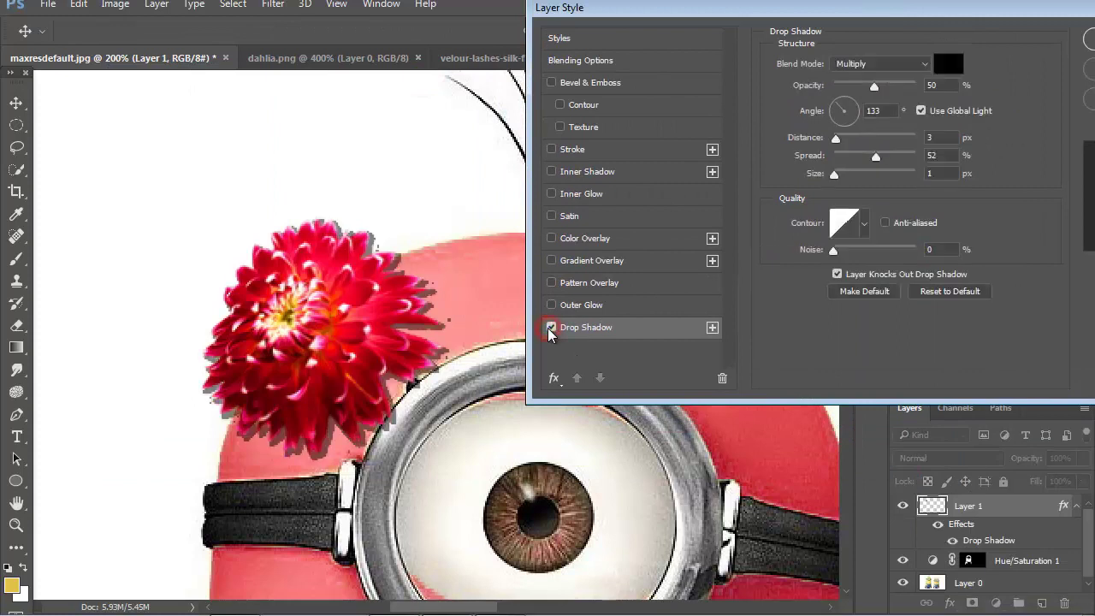
Set the shadow to 141° angle, 3 px distance, 52% spread and 1 px size.
{"action": "left_click", "coordinate": [833, 110]}
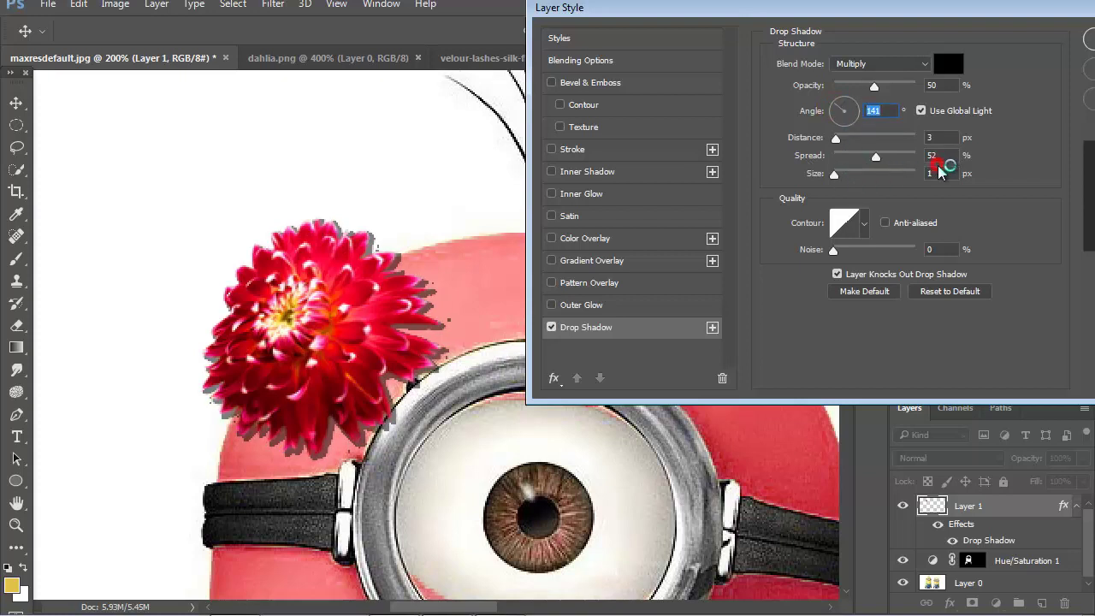
{"action": "type", "text": "0.5"}
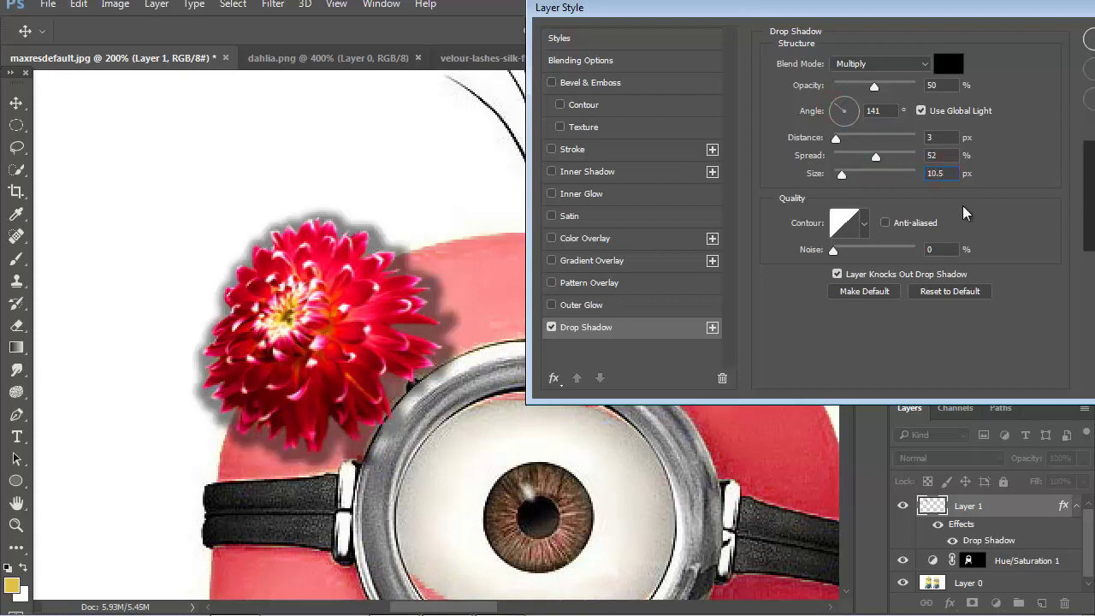
{"action": "type", "text": "0"}
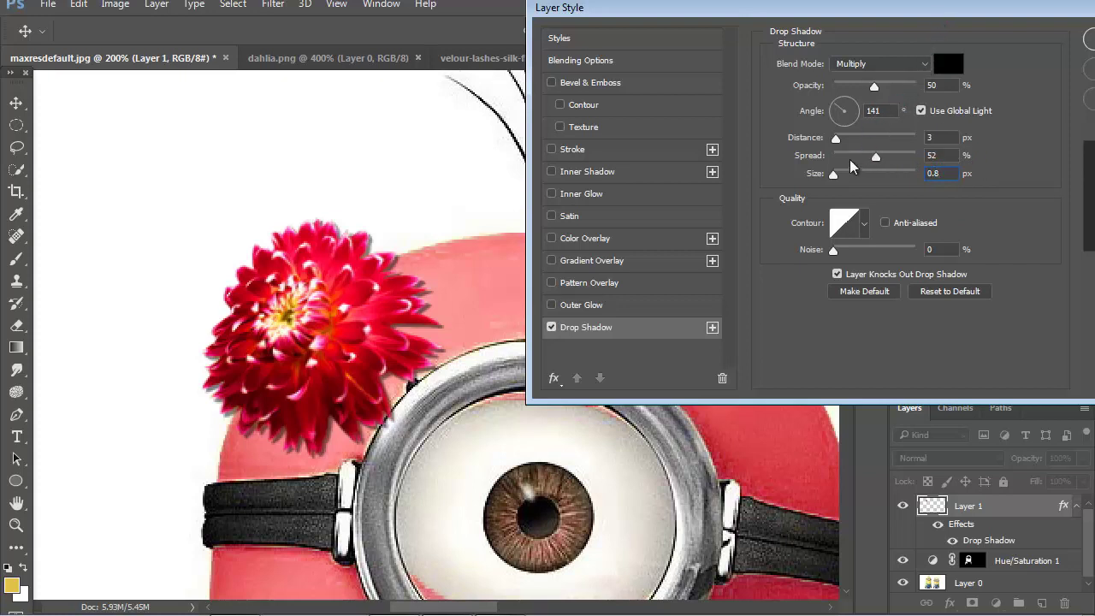
{"action": "left_click_drag", "start_coordinate": [840, 179], "coordinate": [838, 181]}
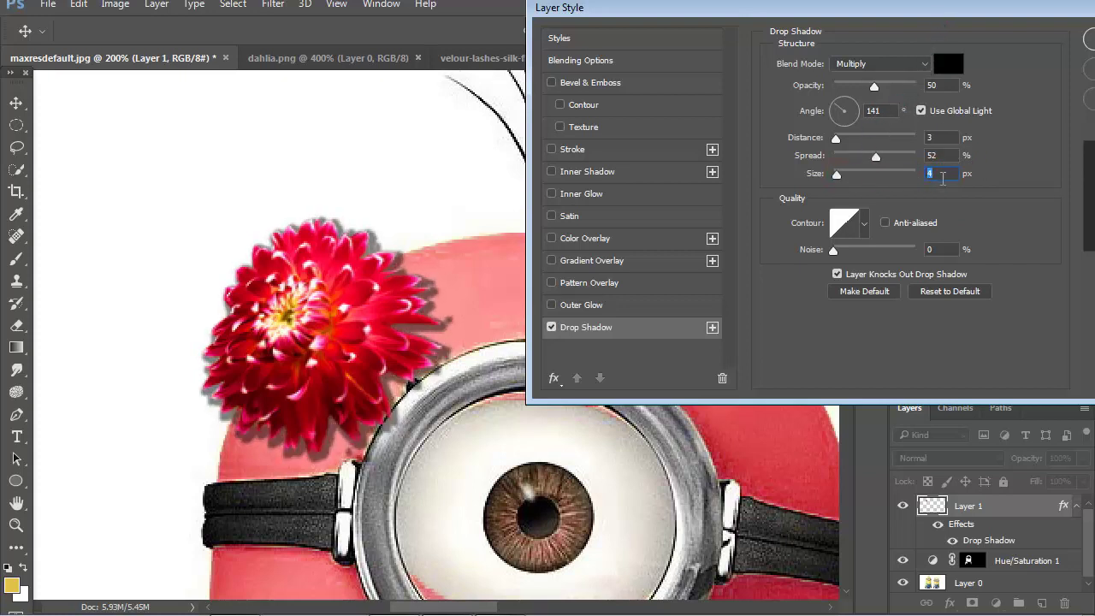
{"action": "type", "text": "1"}
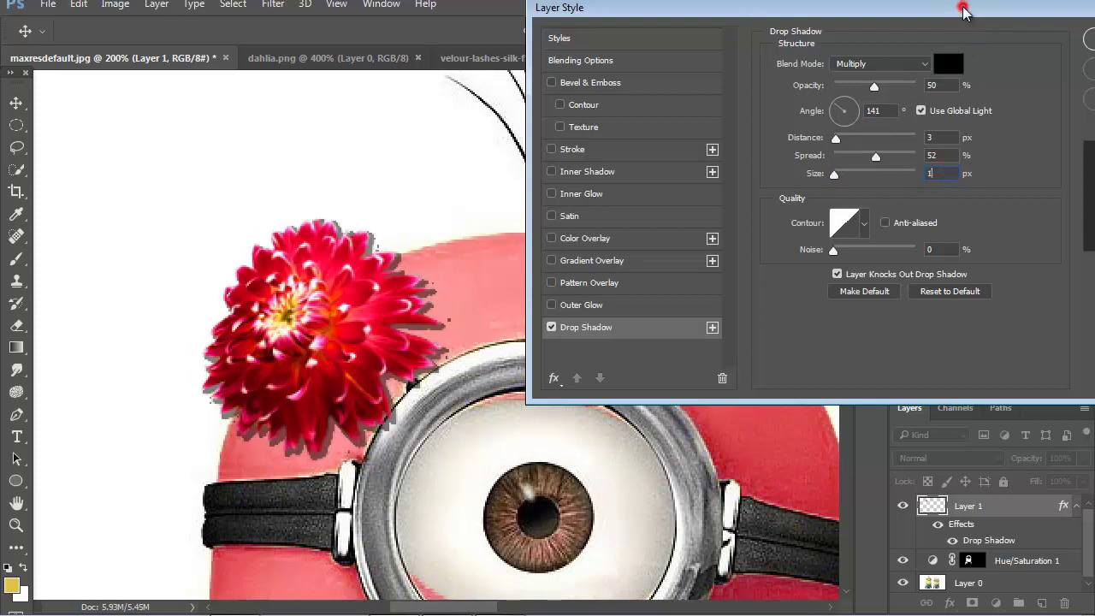
{"action": "left_click_drag", "start_coordinate": [963, 10], "coordinate": [890, 31]}
Apply the drop shadow and zoom out to view both minions.
{"action": "left_click", "coordinate": [1065, 58]}
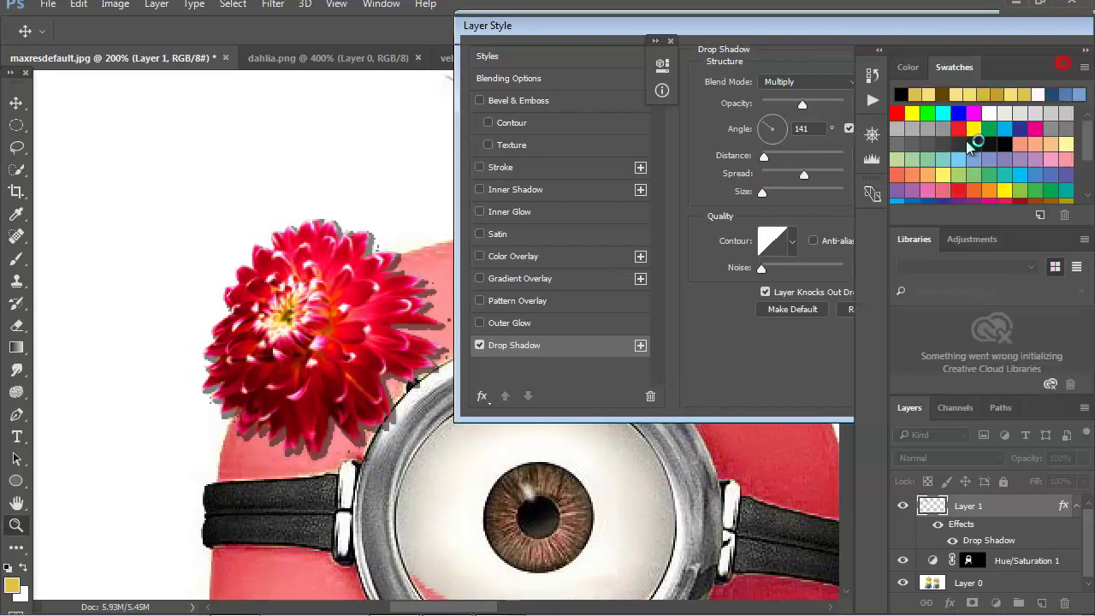
{"action": "key", "text": "z"}
{"action": "left_click", "coordinate": [402, 355], "text": "alt"}
{"action": "left_click", "coordinate": [401, 355], "text": "alt"}
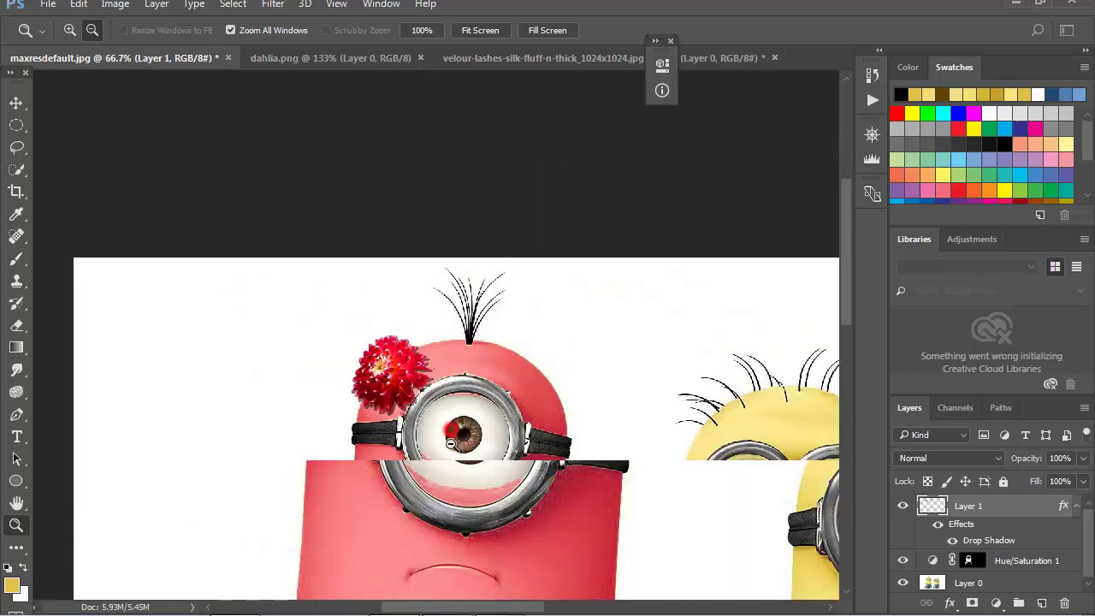
{"action": "left_click", "coordinate": [396, 394], "text": "alt"}
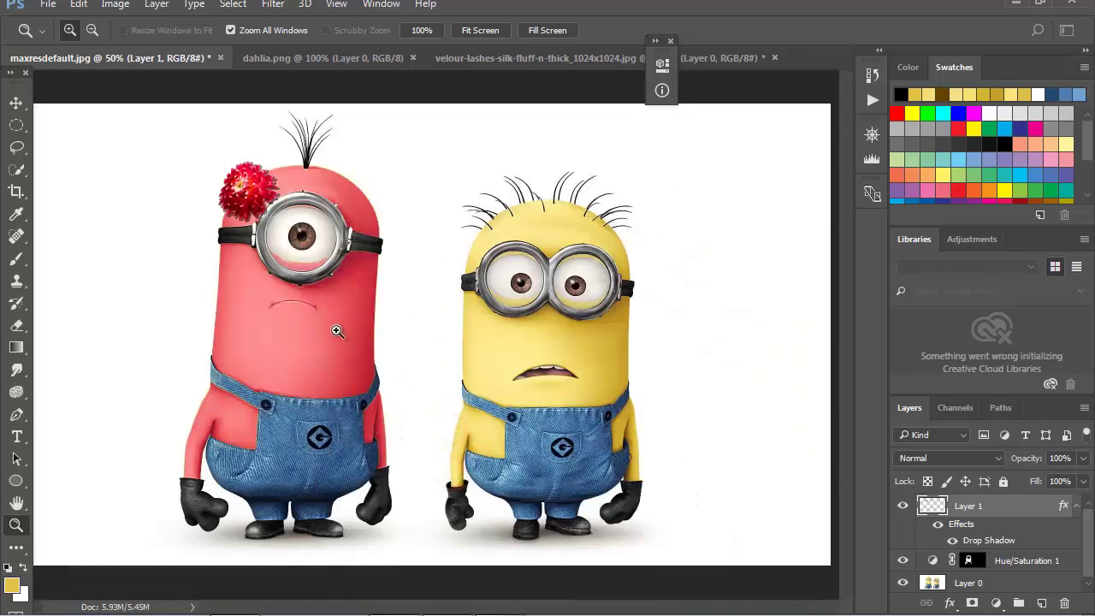
Zoom in close on the pink minion's goggle eye and iris.
{"action": "left_click", "coordinate": [16, 103]}
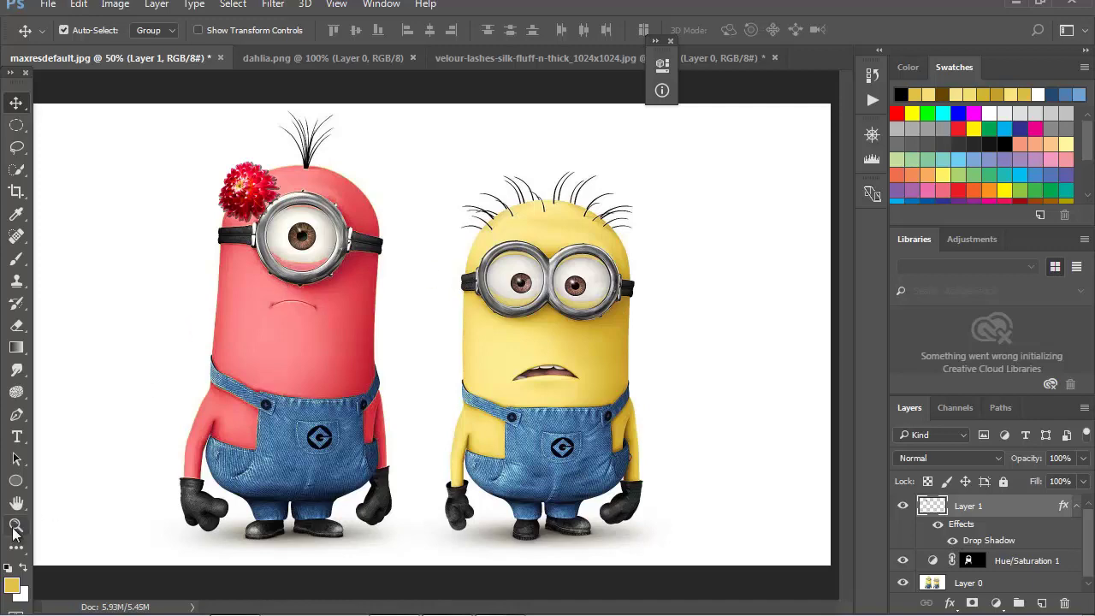
{"action": "left_click", "coordinate": [15, 525]}
{"action": "left_click", "coordinate": [306, 248]}
{"action": "left_click", "coordinate": [418, 331]}
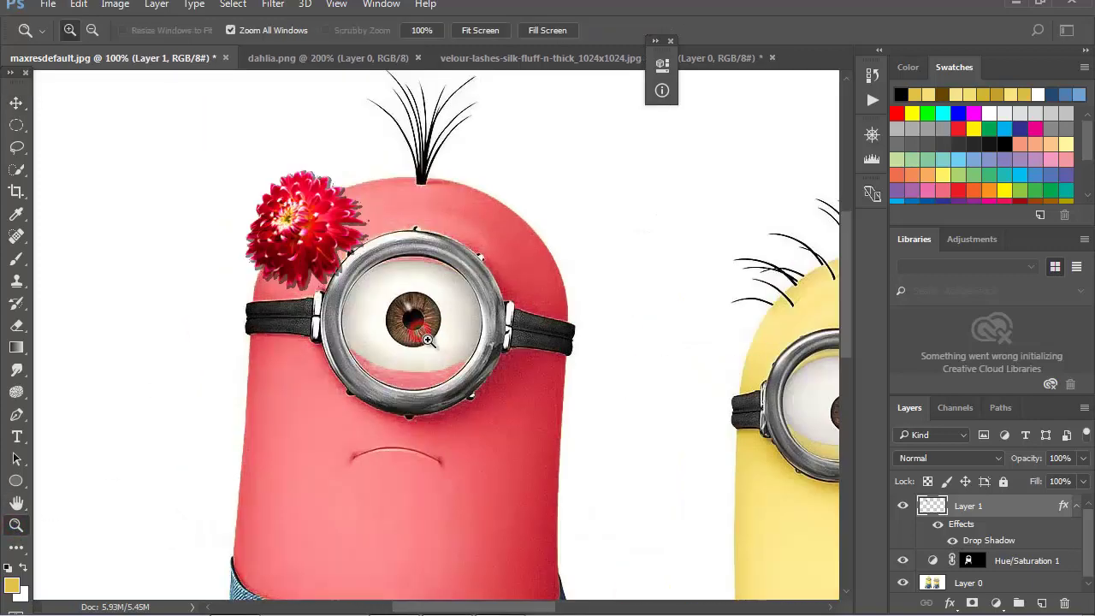
{"action": "left_click", "coordinate": [418, 330]}
{"action": "left_click", "coordinate": [418, 330]}
Draw an elliptical marquee around the pink minion's brown iris.
{"action": "left_click", "coordinate": [16, 125]}
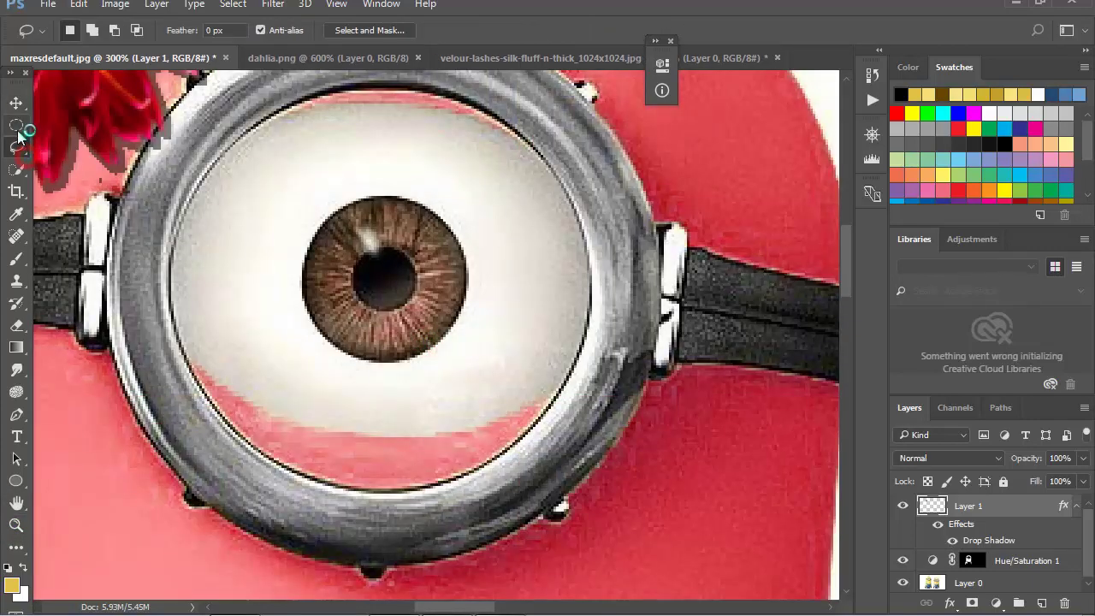
{"action": "right_click", "coordinate": [16, 125]}
{"action": "left_click", "coordinate": [85, 139]}
{"action": "left_click_drag", "start_coordinate": [316, 208], "coordinate": [476, 354]}
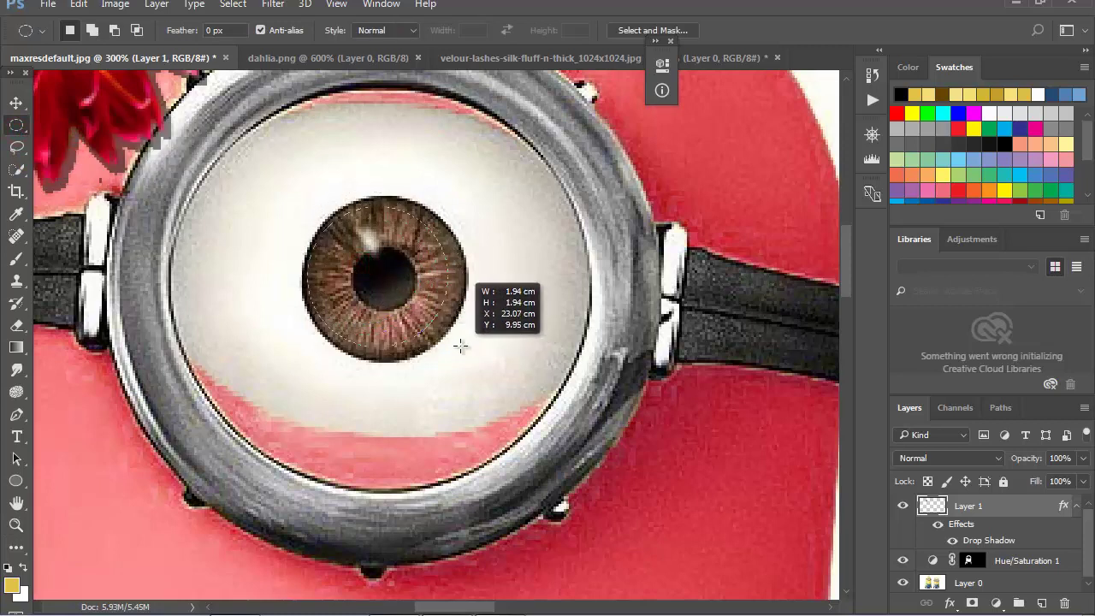
{"action": "left_click_drag", "start_coordinate": [476, 354], "coordinate": [503, 366]}
Dismiss the accidental window menu and crop, then redraw the circle around the iris.
{"action": "key", "text": "alt+space"}
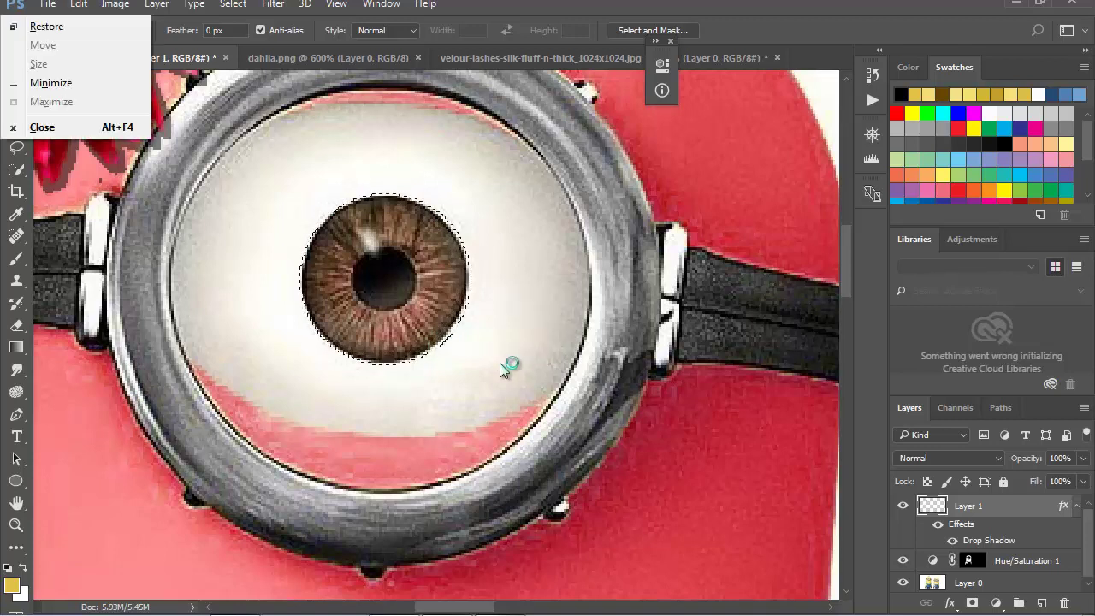
{"action": "left_click", "coordinate": [16, 192]}
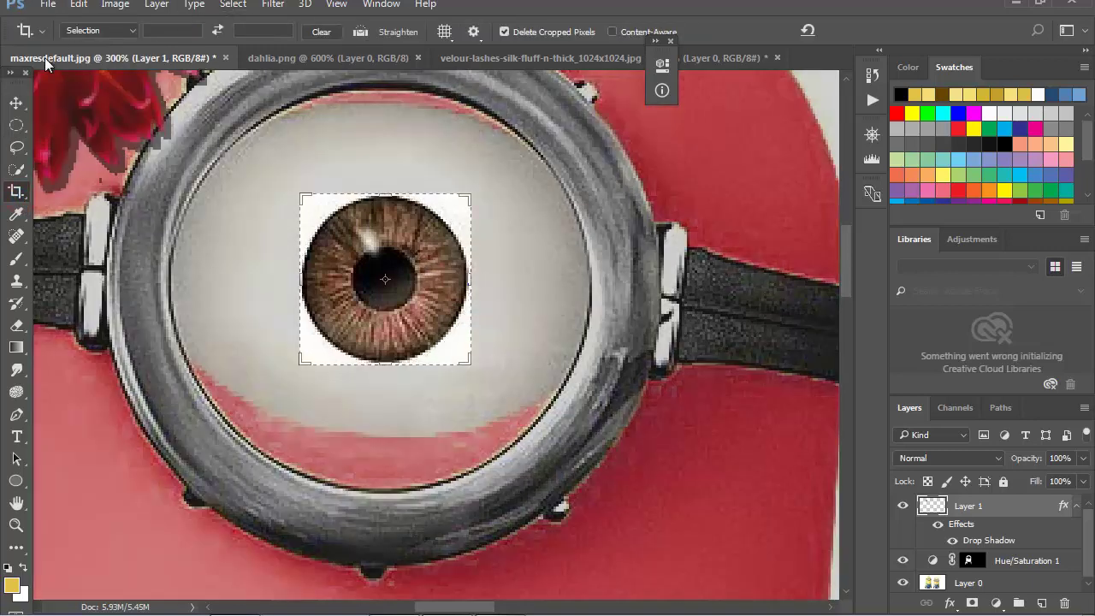
{"action": "left_click", "coordinate": [18, 103]}
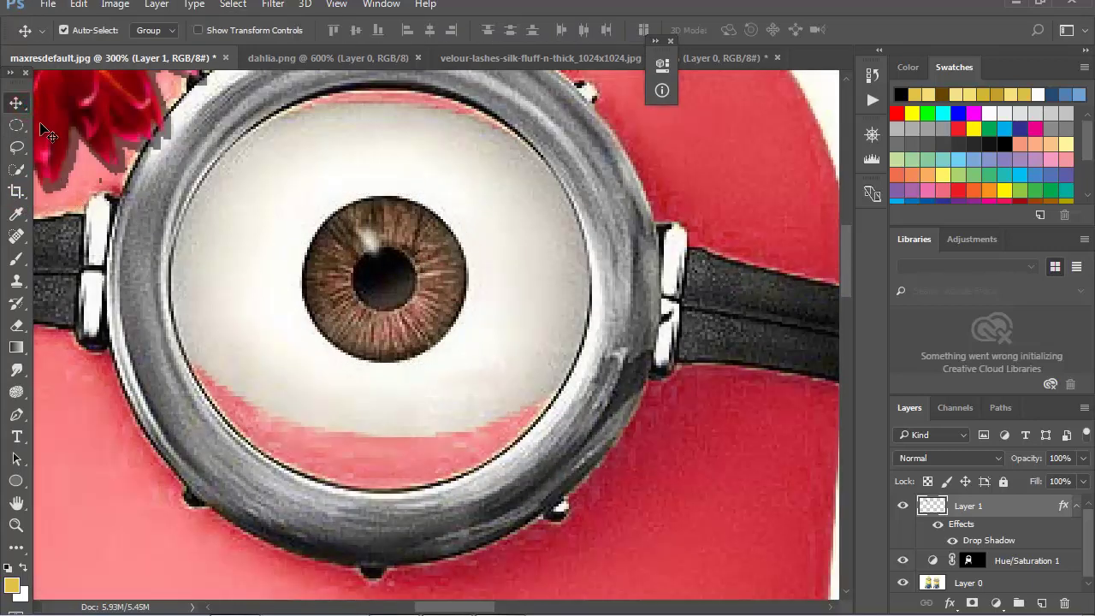
{"action": "left_click", "coordinate": [17, 124]}
{"action": "left_click_drag", "start_coordinate": [382, 261], "coordinate": [493, 362]}
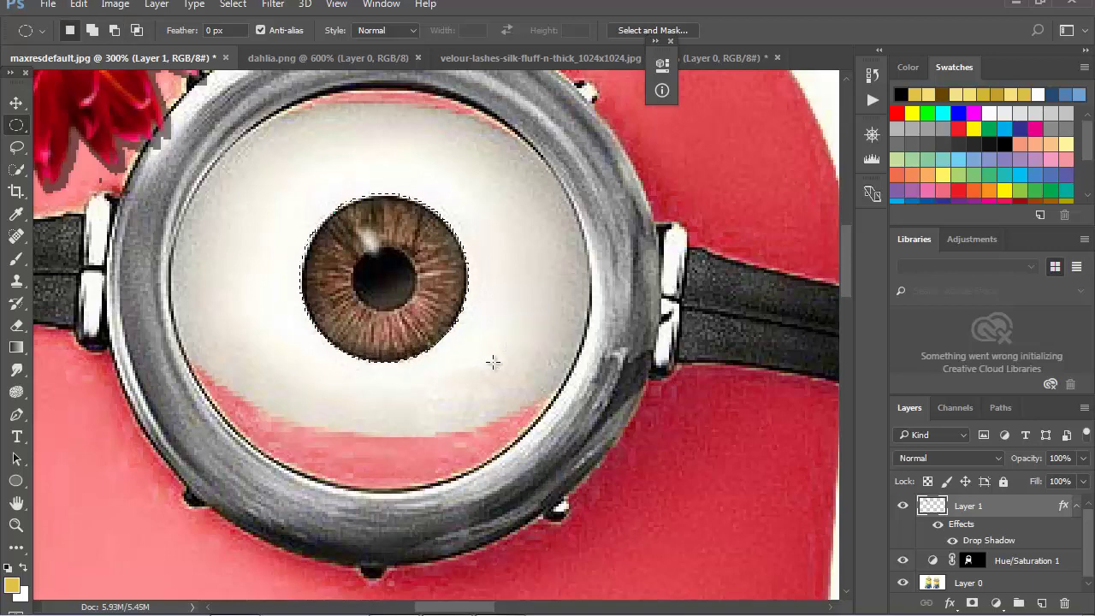
Add a Hue/Saturation layer at Hue -100 on the iris, then zoom out to both minions.
{"action": "left_click", "coordinate": [1004, 607]}
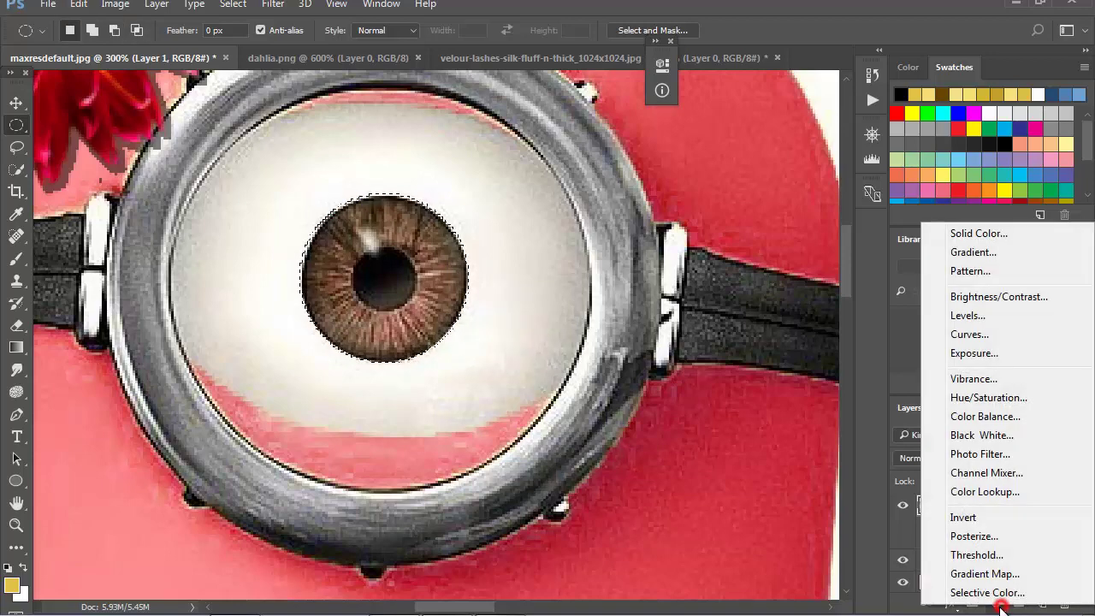
{"action": "left_click", "coordinate": [940, 396]}
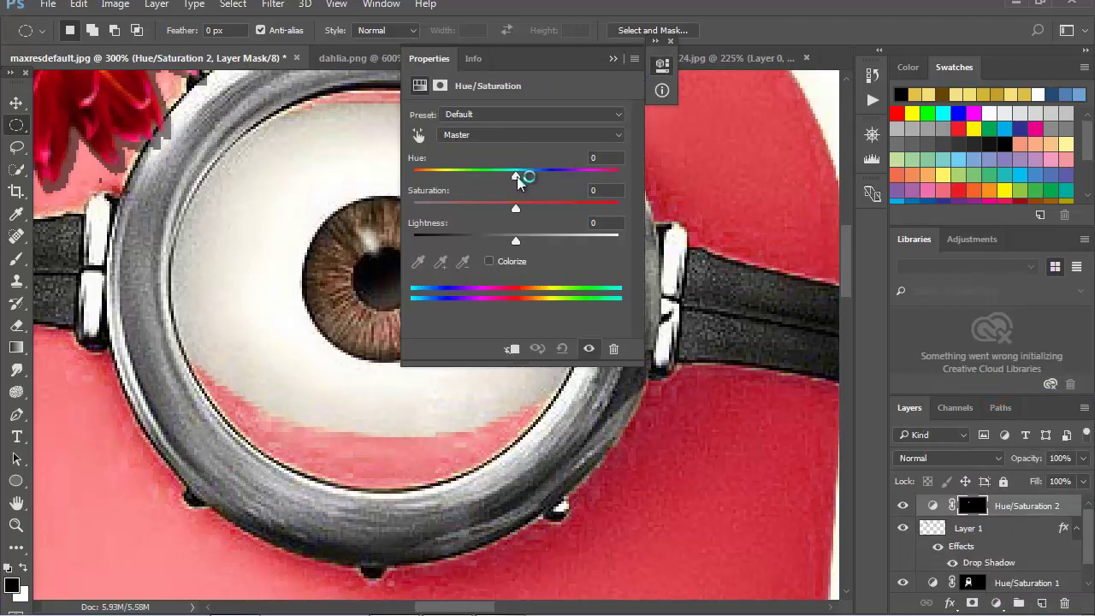
{"action": "left_click_drag", "start_coordinate": [515, 176], "coordinate": [446, 175]}
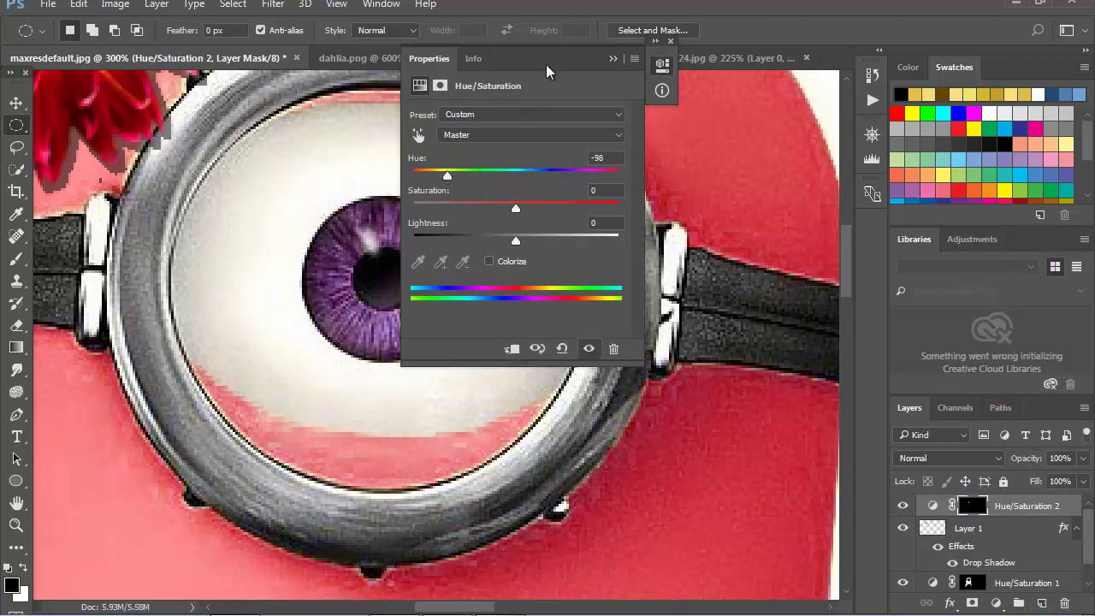
{"action": "left_click_drag", "start_coordinate": [548, 71], "coordinate": [718, 84]}
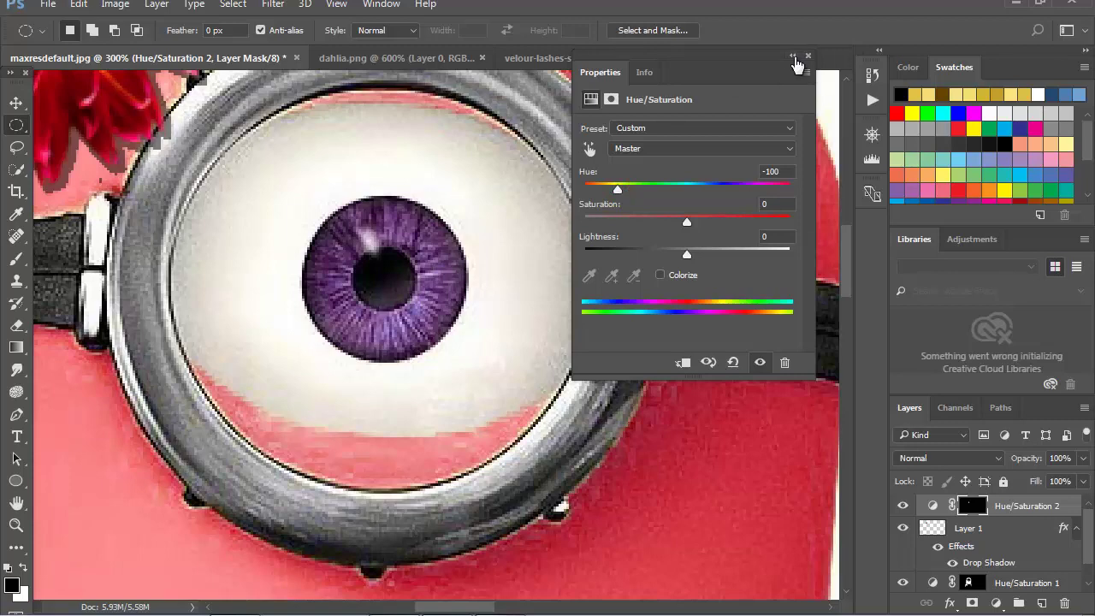
{"action": "left_click", "coordinate": [792, 56]}
{"action": "left_click", "coordinate": [15, 525]}
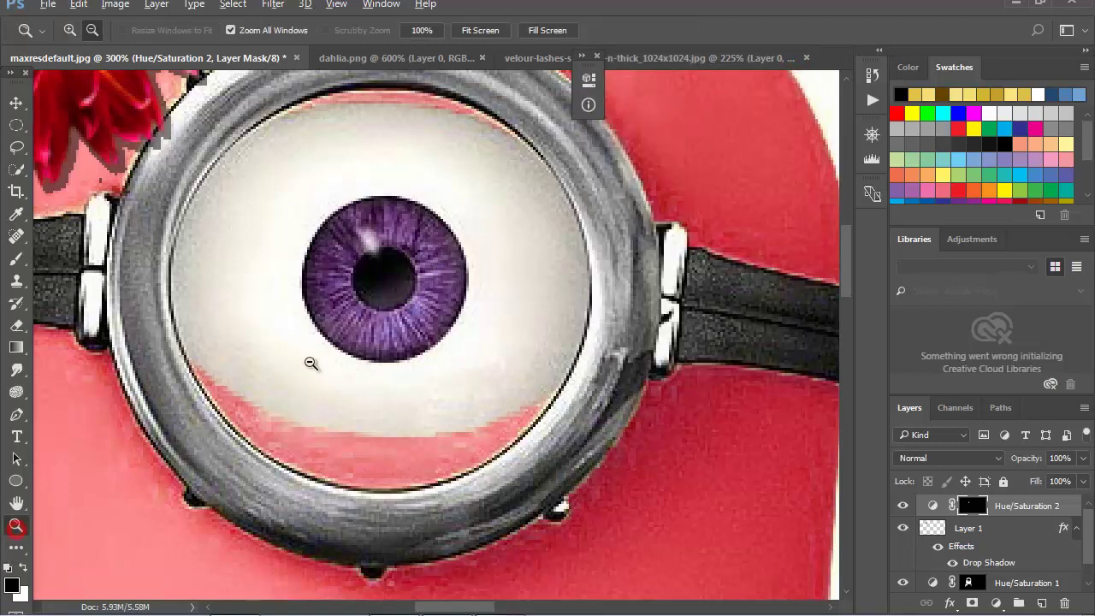
{"action": "left_click", "coordinate": [313, 362], "text": "alt"}
{"action": "left_click", "coordinate": [447, 336], "text": "alt"}
{"action": "left_click", "coordinate": [435, 381], "text": "alt"}
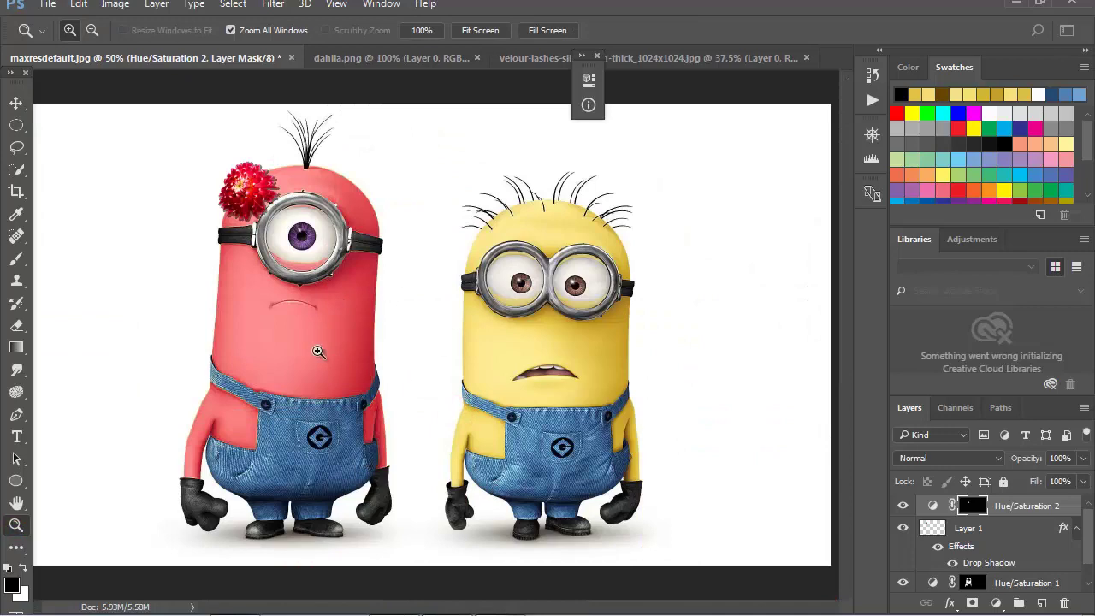
Zoom in on the pink minion and add an empty Layer 2 above the Hue/Saturation 2 adjustment.
{"action": "left_click", "coordinate": [317, 351]}
{"action": "left_click", "coordinate": [468, 310], "text": "alt"}
{"action": "left_click", "coordinate": [15, 102]}
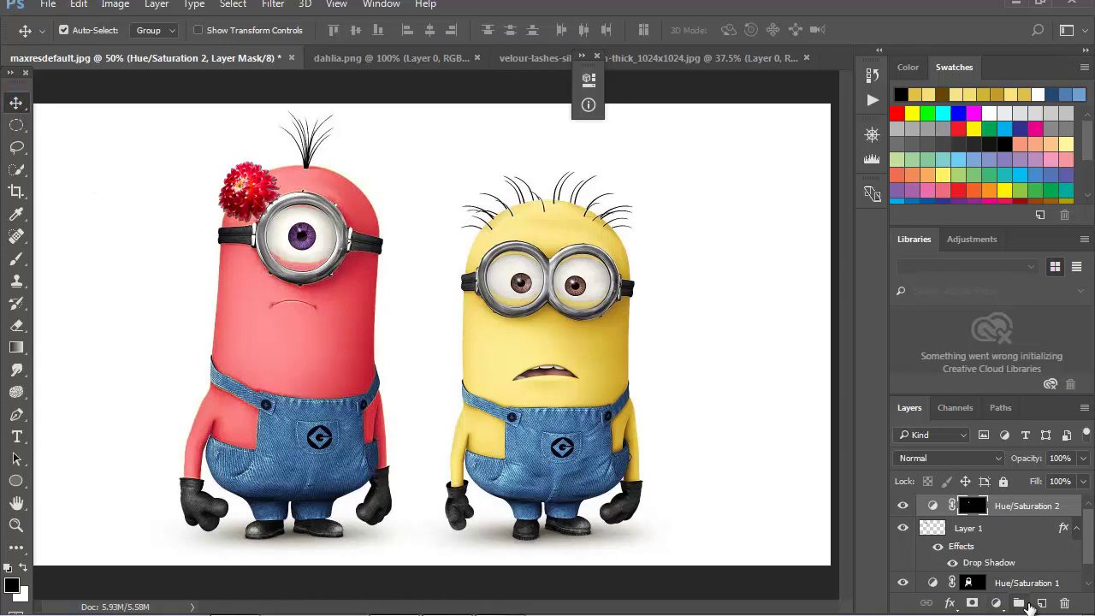
{"action": "left_click", "coordinate": [1042, 604]}
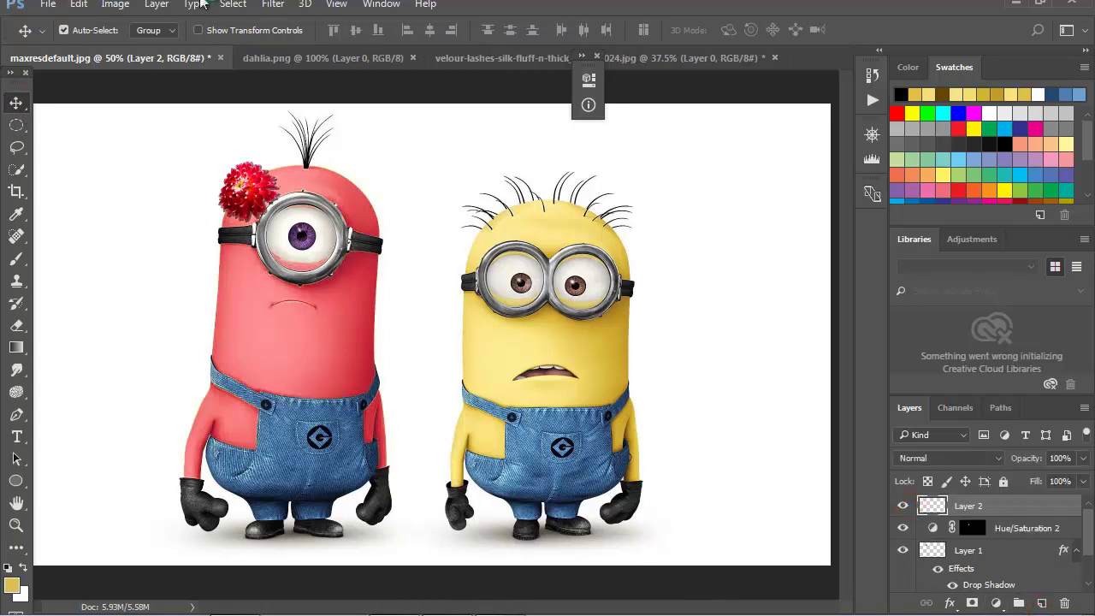
Color Range select both minions' blue overalls at Fuzziness 55, sampling several overall shades.
{"action": "left_click", "coordinate": [229, 4]}
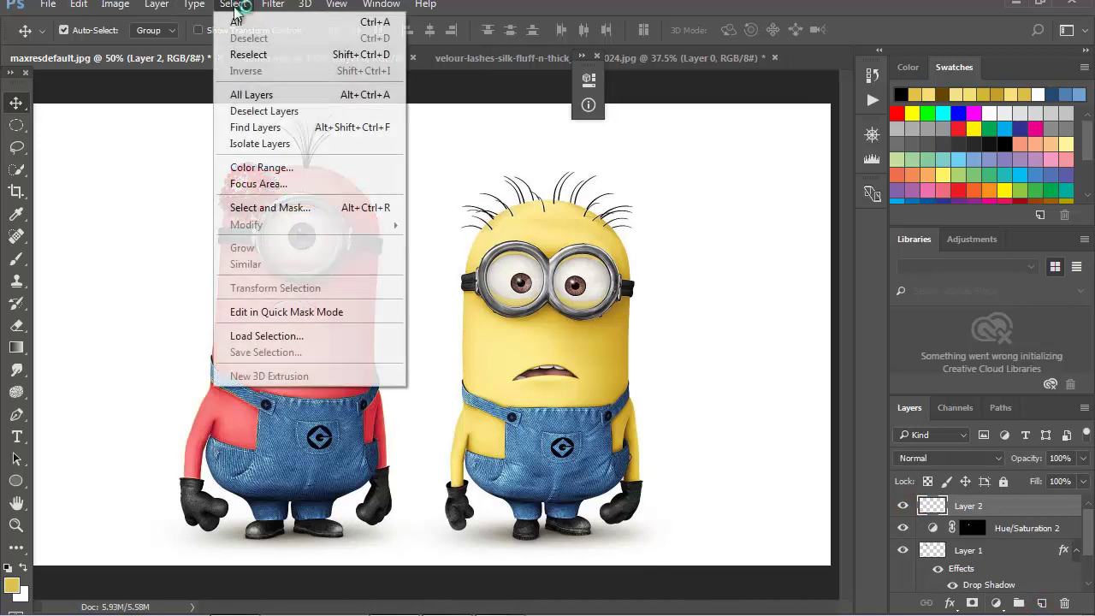
{"action": "left_click", "coordinate": [272, 170]}
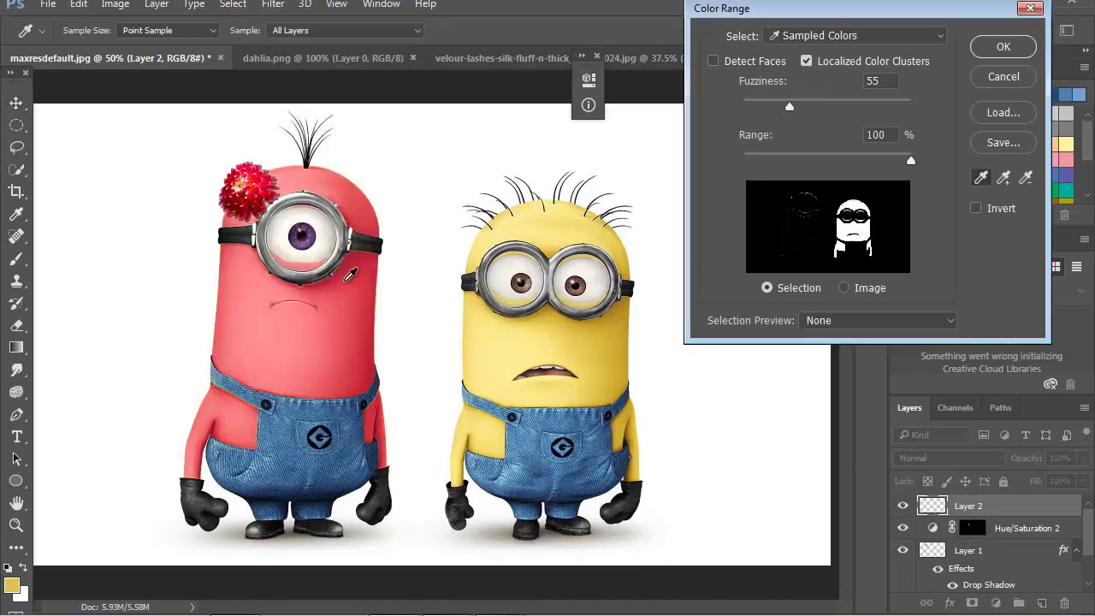
{"action": "left_click", "coordinate": [333, 468]}
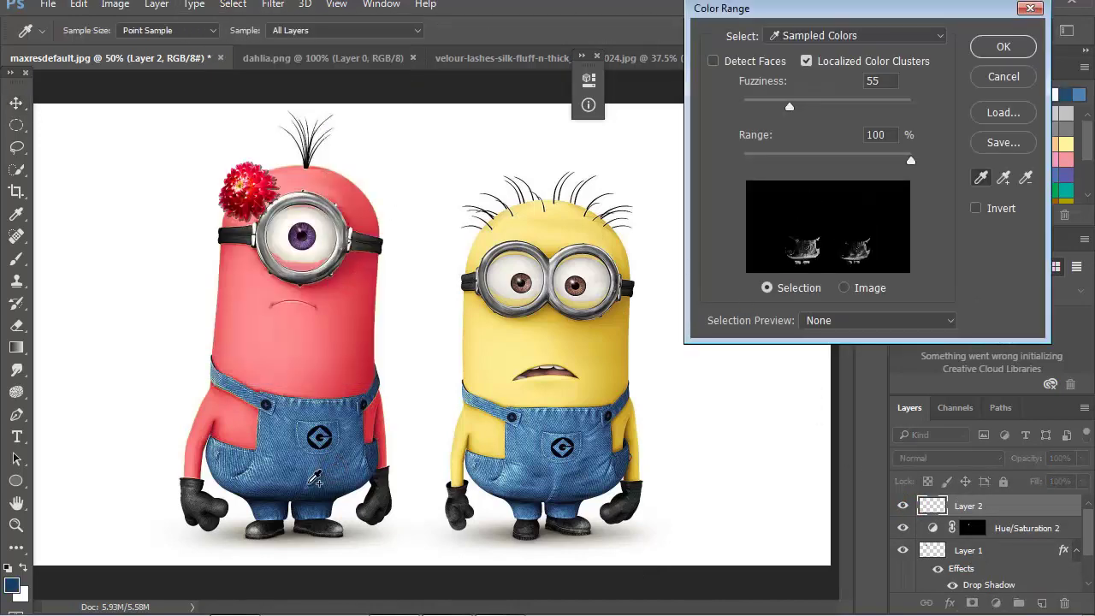
{"action": "left_click", "coordinate": [315, 479]}
{"action": "left_click", "coordinate": [282, 419]}
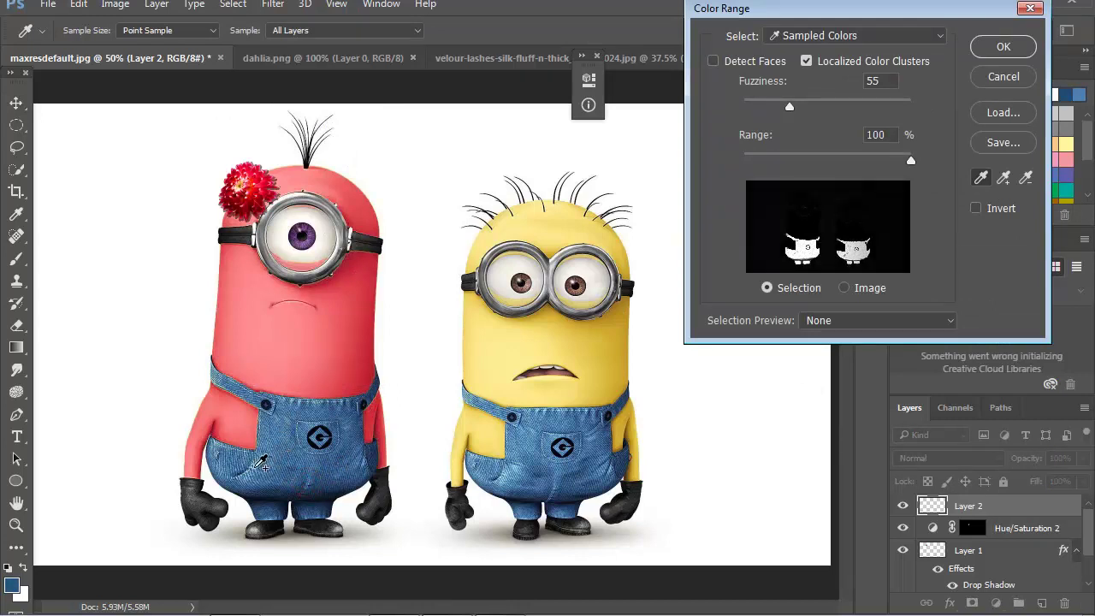
{"action": "left_click", "coordinate": [280, 457]}
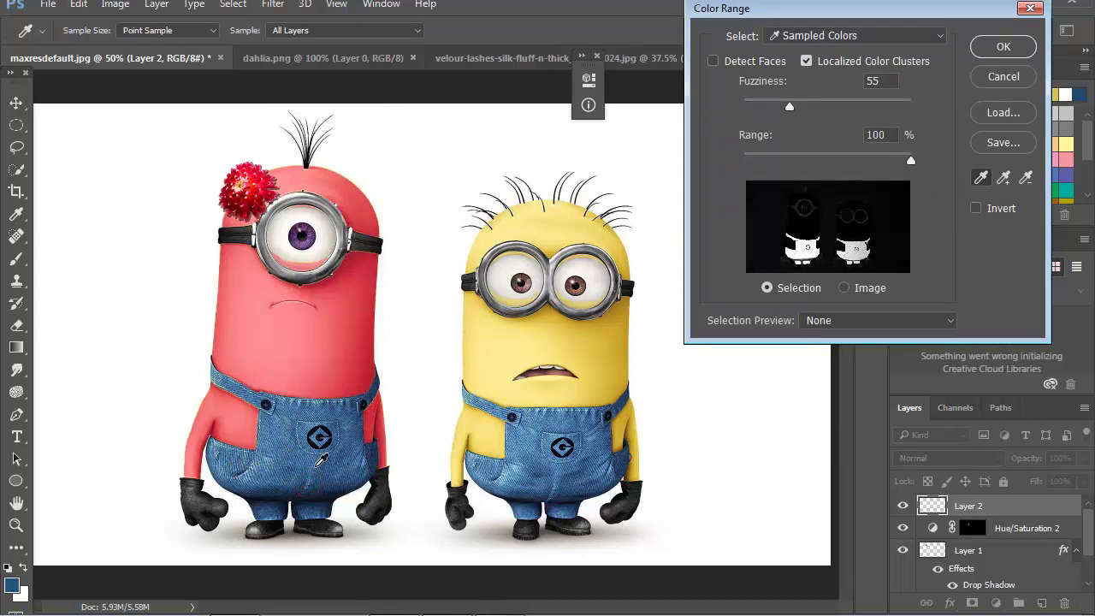
{"action": "left_click", "coordinate": [1002, 46]}
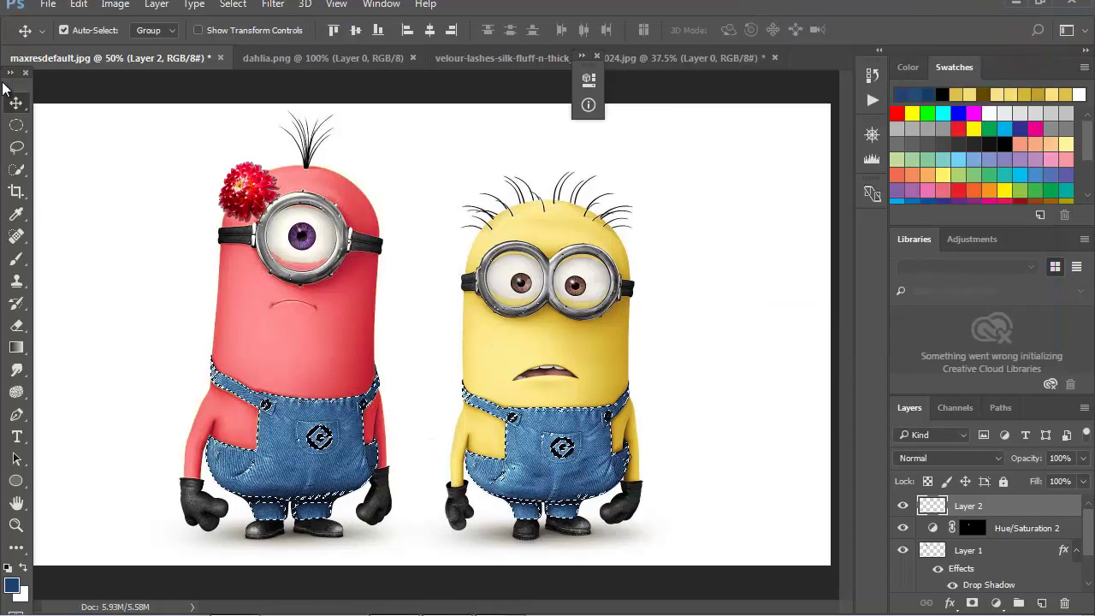
Clear the overalls selection so nothing is selected.
{"action": "left_click", "coordinate": [15, 168]}
{"action": "left_click", "coordinate": [65, 169]}
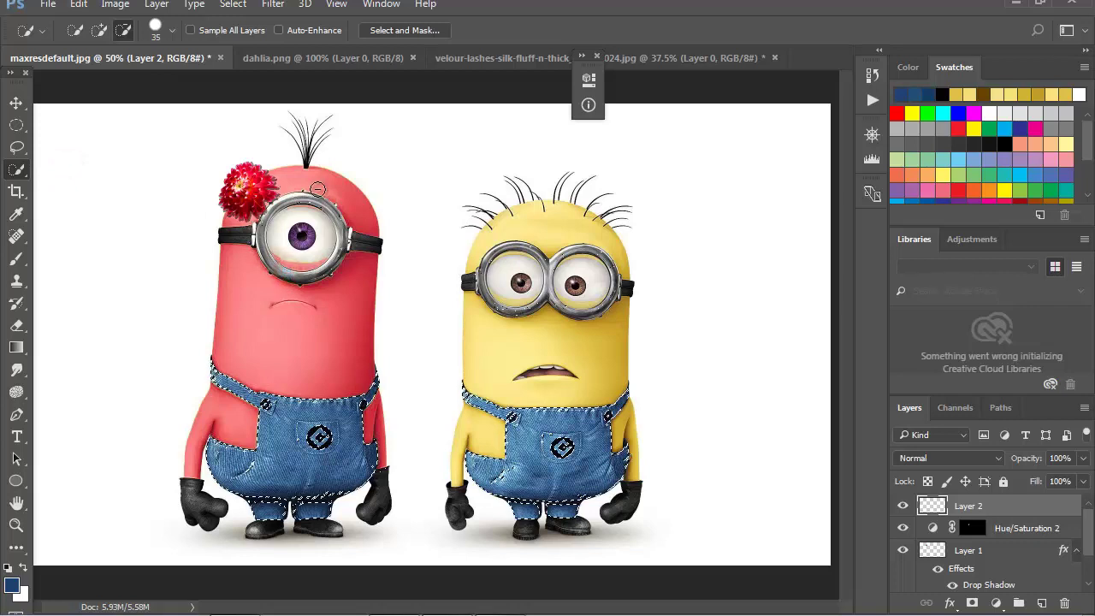
{"action": "key", "text": "ctrl+d"}
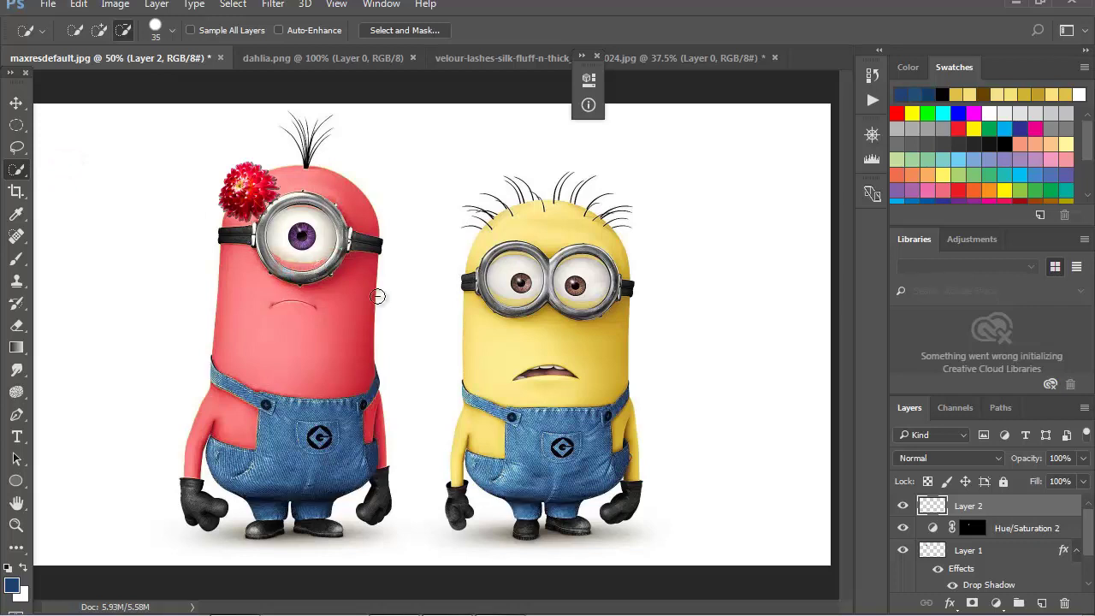
{"action": "left_click", "coordinate": [911, 509]}
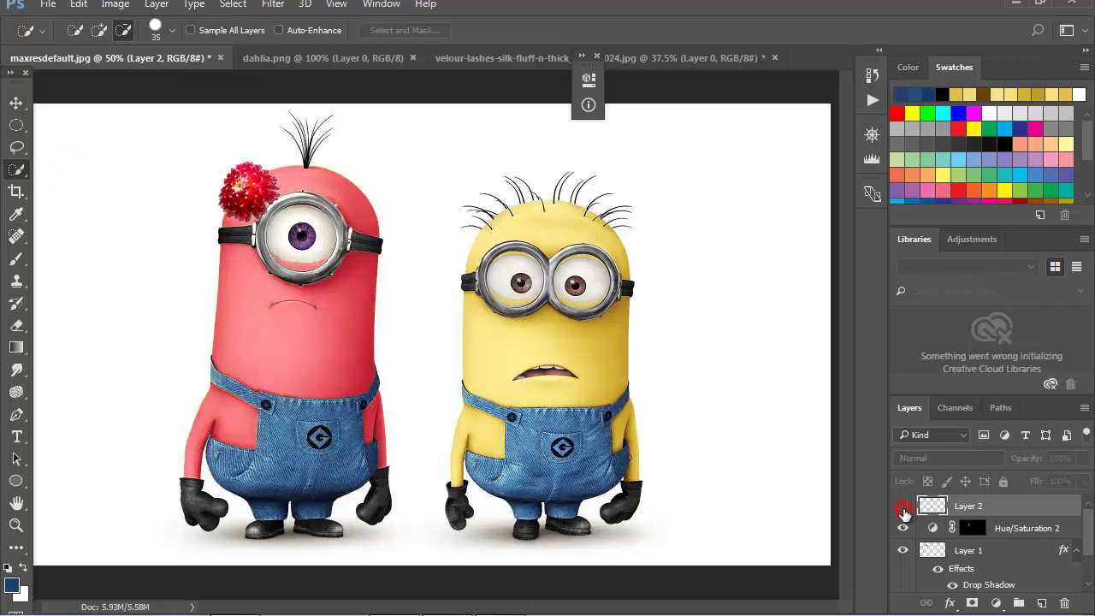
Zoom in on the minions' legs and select the original picture layer, Layer 0.
{"action": "left_click", "coordinate": [17, 525]}
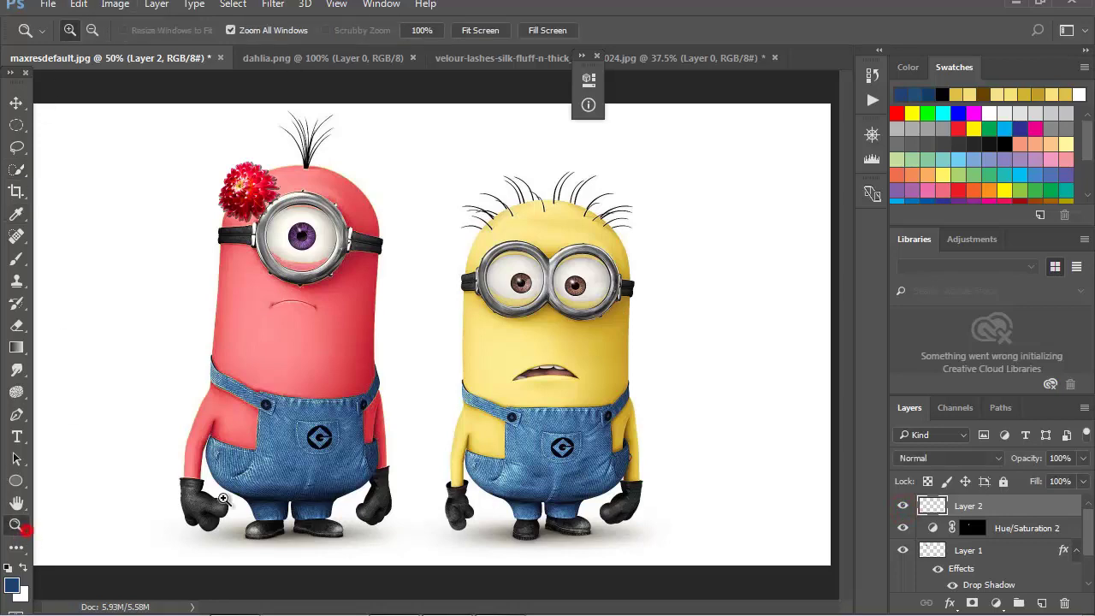
{"action": "left_click", "coordinate": [319, 466]}
{"action": "left_click", "coordinate": [488, 353], "text": "alt"}
{"action": "scroll", "coordinate": [911, 548], "scroll_direction": "down", "scroll_amount": 2}
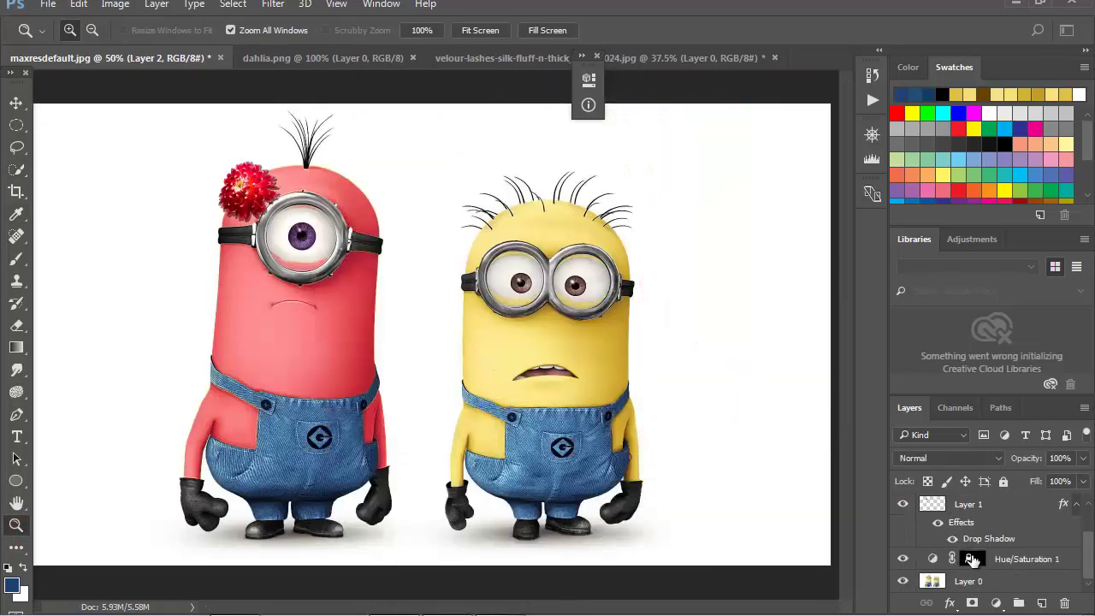
{"action": "left_click", "coordinate": [977, 580]}
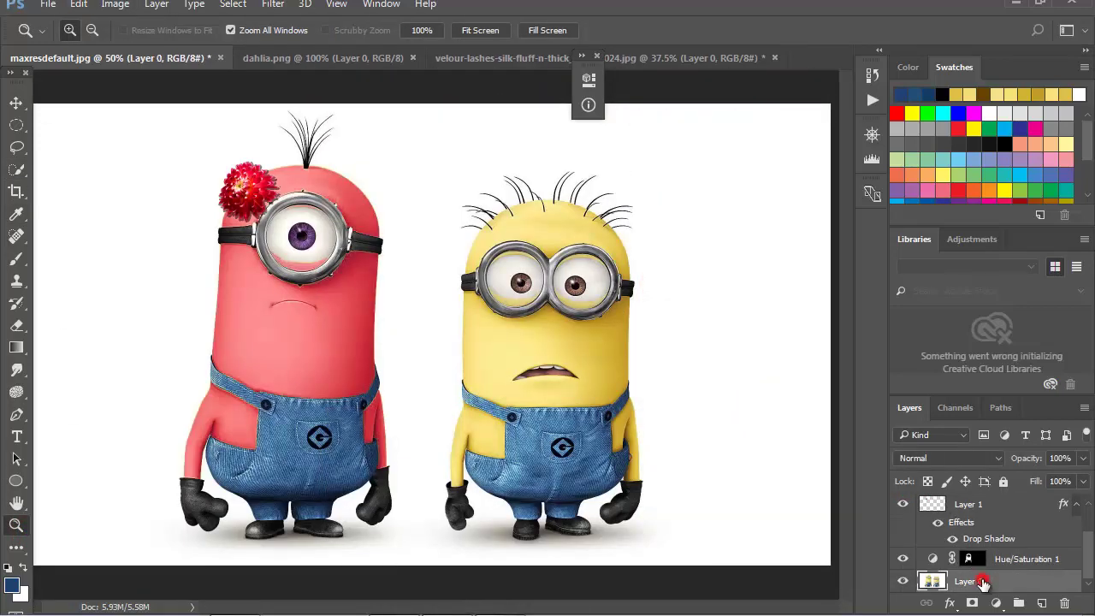
On Layer 0, Color Range select both minions' blue overalls again at Fuzziness 55.
{"action": "left_click", "coordinate": [230, 5]}
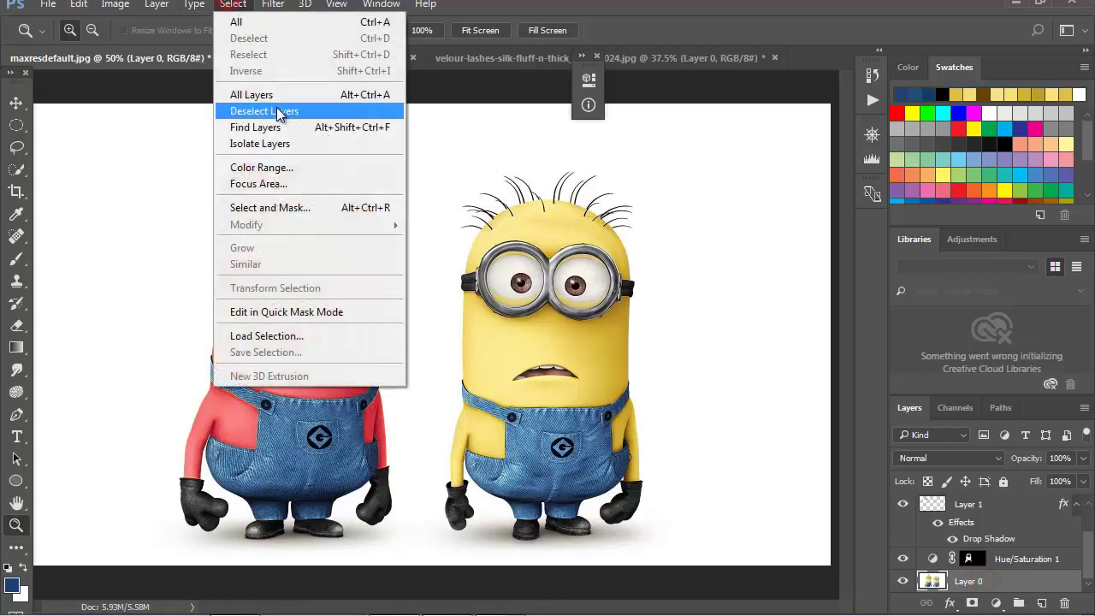
{"action": "left_click", "coordinate": [294, 168]}
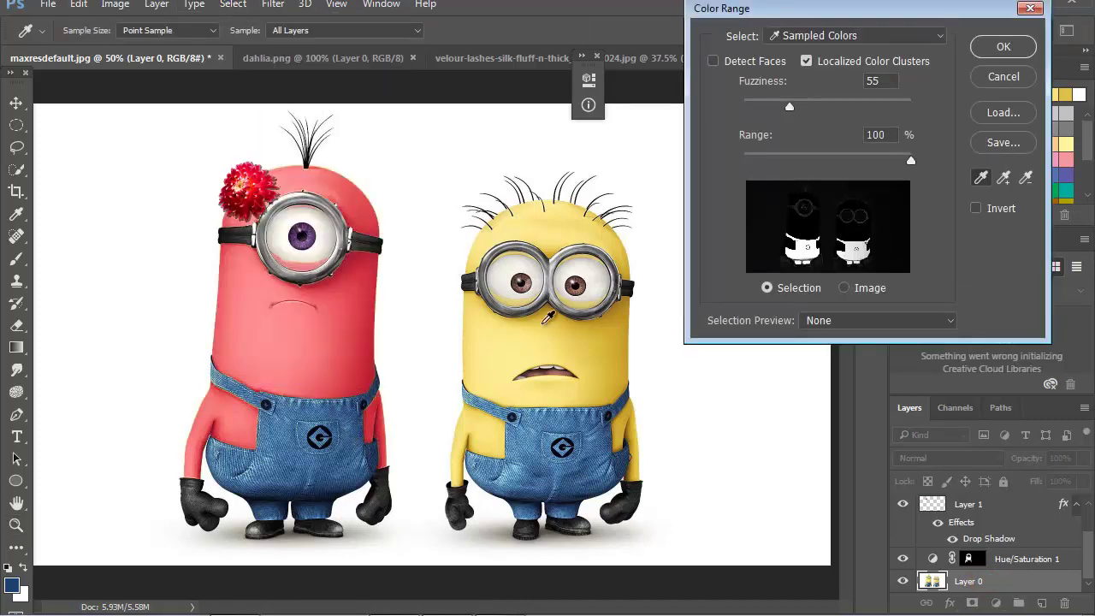
{"action": "left_click", "coordinate": [352, 460]}
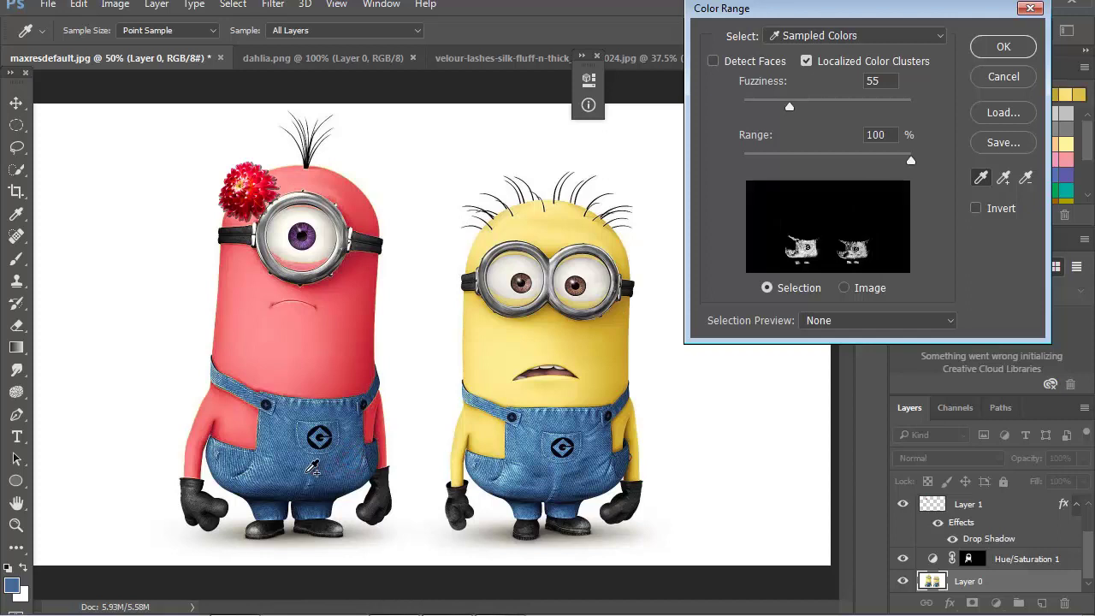
{"action": "left_click", "coordinate": [309, 472]}
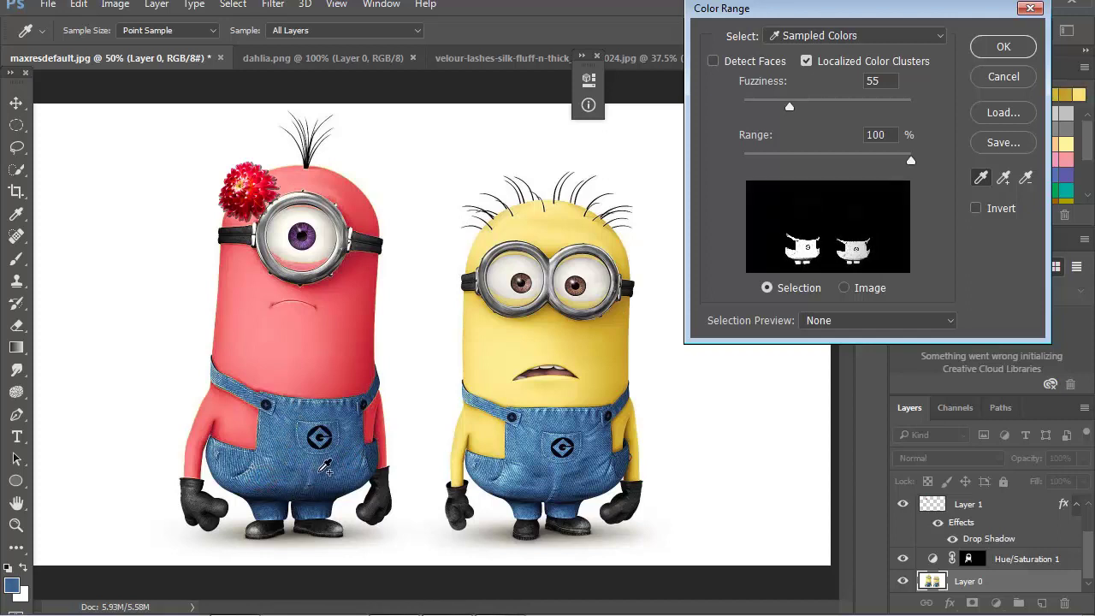
{"action": "left_click", "coordinate": [992, 43]}
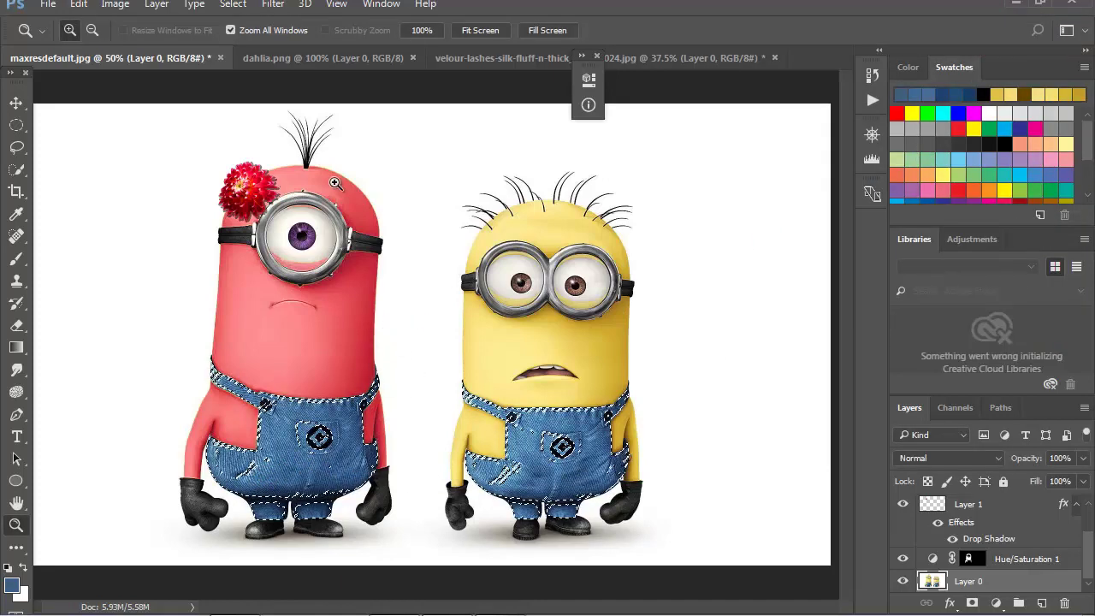
{"action": "left_click", "coordinate": [233, 5]}
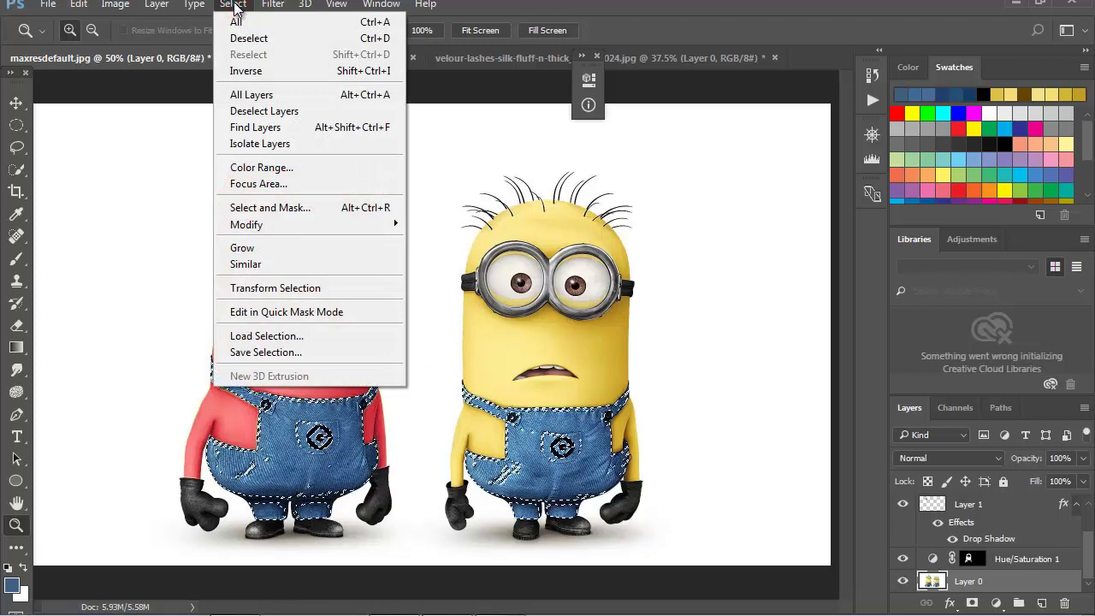
{"action": "left_click", "coordinate": [996, 603]}
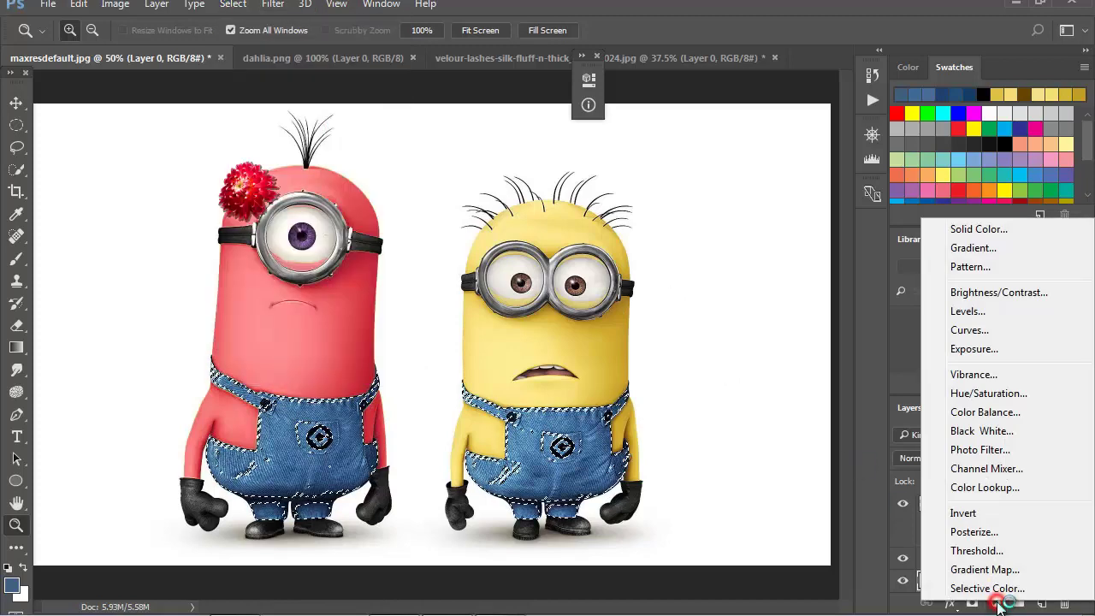
Add a Hue/Saturation 3 adjustment at Hue -39, Saturation +59, turning the overalls teal.
{"action": "left_click", "coordinate": [988, 394]}
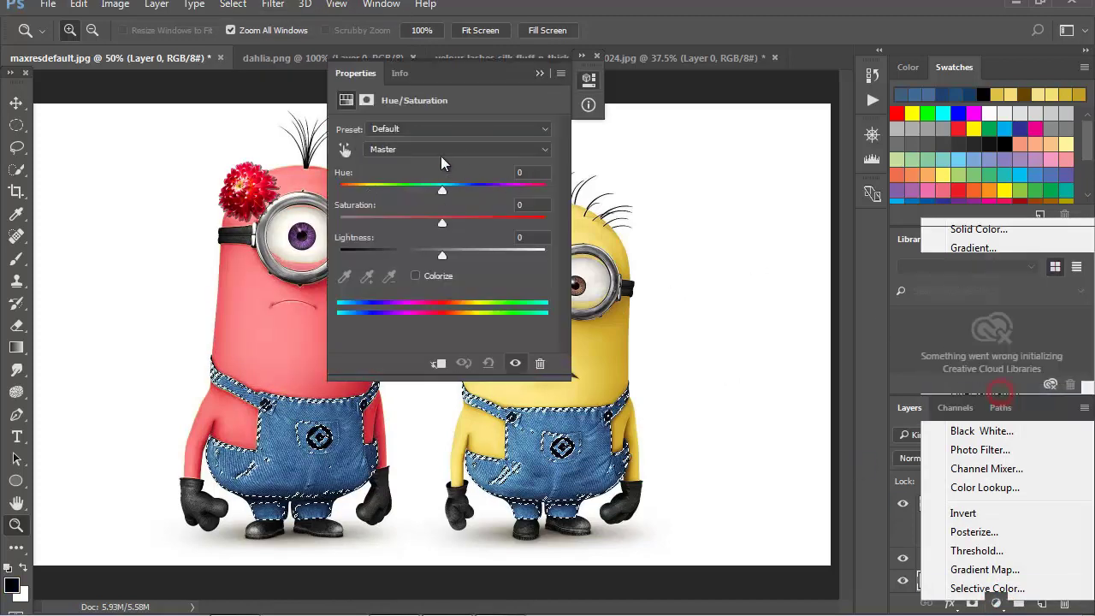
{"action": "left_click_drag", "start_coordinate": [443, 195], "coordinate": [373, 201]}
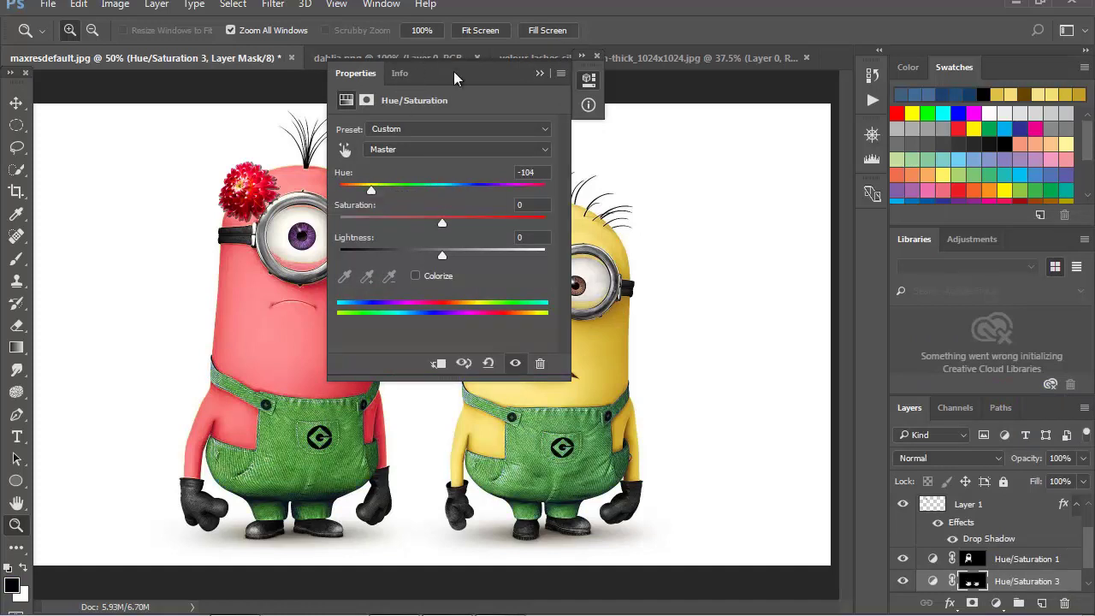
{"action": "mouse_move", "coordinate": [454, 78]}
{"action": "left_mouse_down"}
{"action": "mouse_move", "coordinate": [610, 78]}
{"action": "mouse_move", "coordinate": [862, 35]}
{"action": "left_mouse_up"}
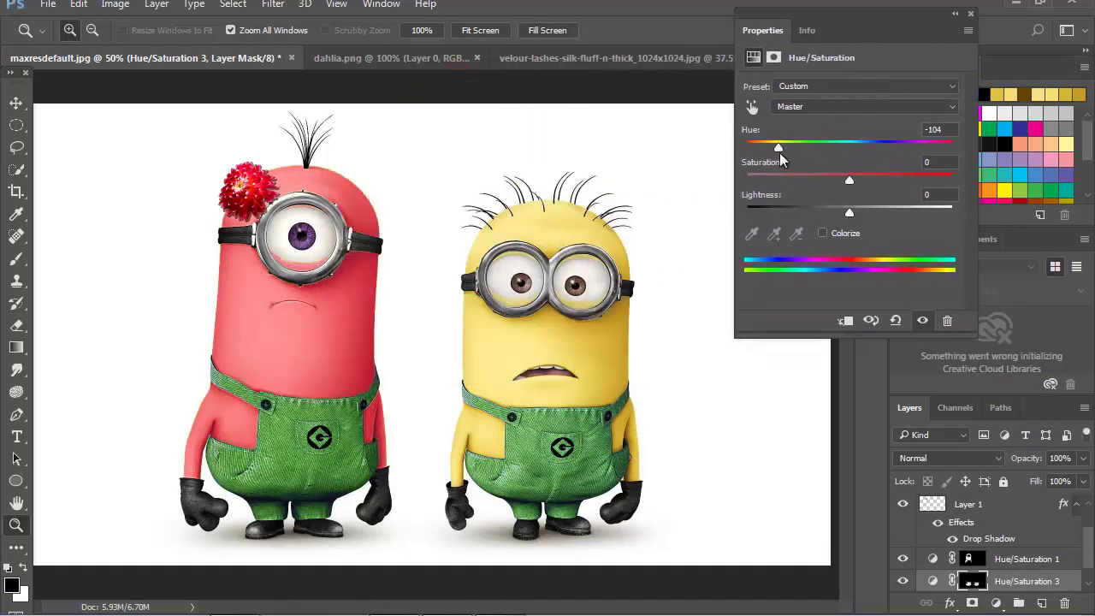
{"action": "mouse_move", "coordinate": [779, 152]}
{"action": "left_mouse_down"}
{"action": "mouse_move", "coordinate": [880, 161]}
{"action": "mouse_move", "coordinate": [929, 150]}
{"action": "mouse_move", "coordinate": [946, 156]}
{"action": "mouse_move", "coordinate": [938, 193]}
{"action": "left_mouse_up"}
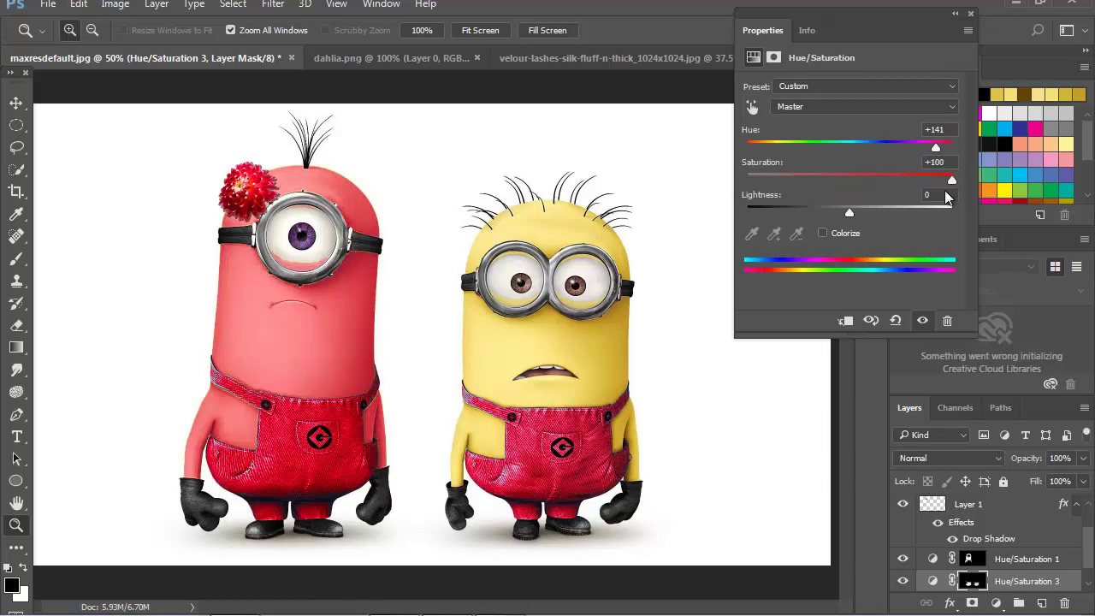
{"action": "mouse_move", "coordinate": [912, 179]}
{"action": "left_mouse_down"}
{"action": "mouse_move", "coordinate": [908, 159]}
{"action": "mouse_move", "coordinate": [794, 166]}
{"action": "mouse_move", "coordinate": [812, 169]}
{"action": "left_mouse_up"}
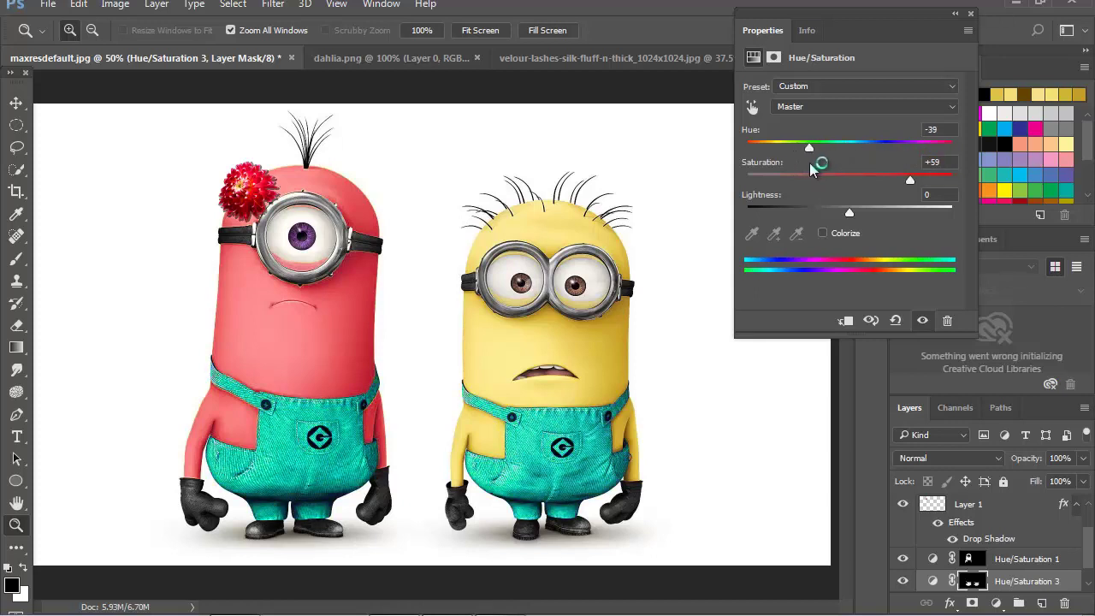
{"action": "left_click", "coordinate": [956, 17]}
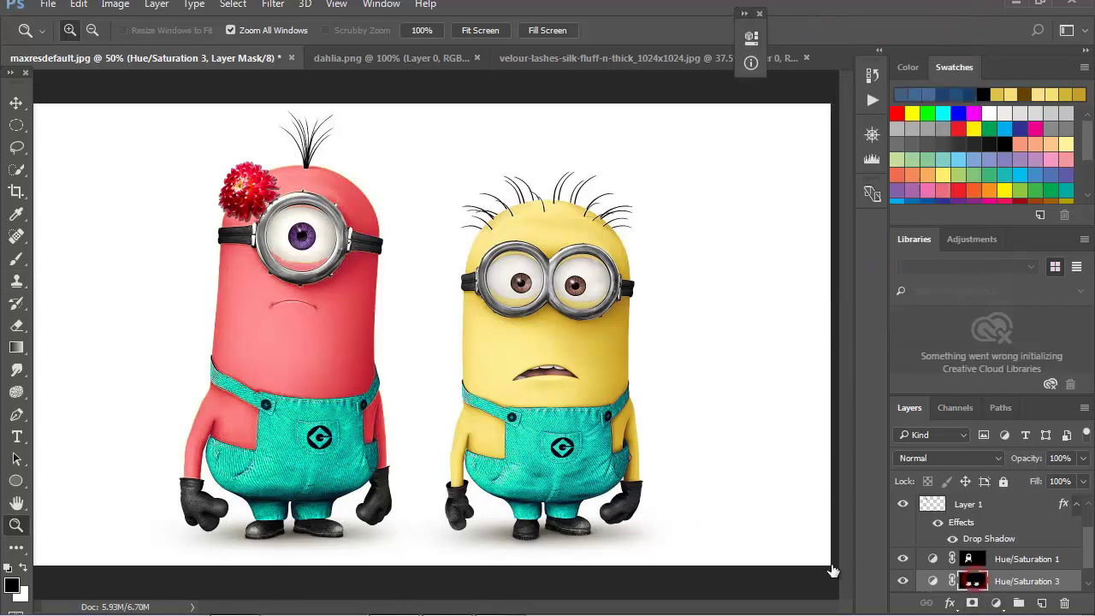
Paint the overalls adjustment mask to return the right minion's overalls to blue.
{"action": "left_click", "coordinate": [17, 259]}
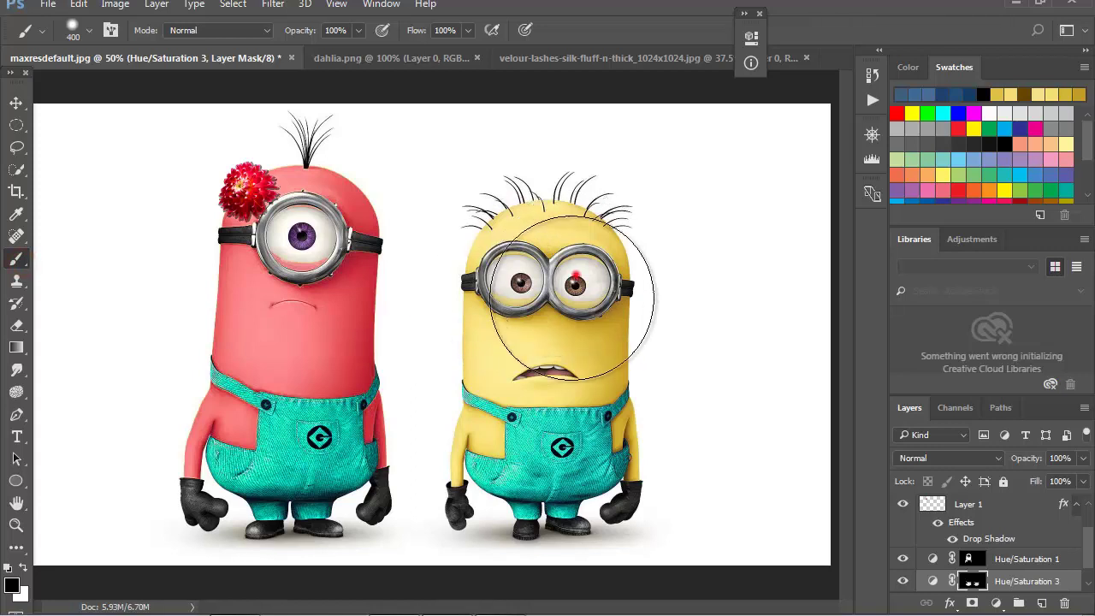
{"action": "left_click_drag", "start_coordinate": [569, 487], "coordinate": [540, 398]}
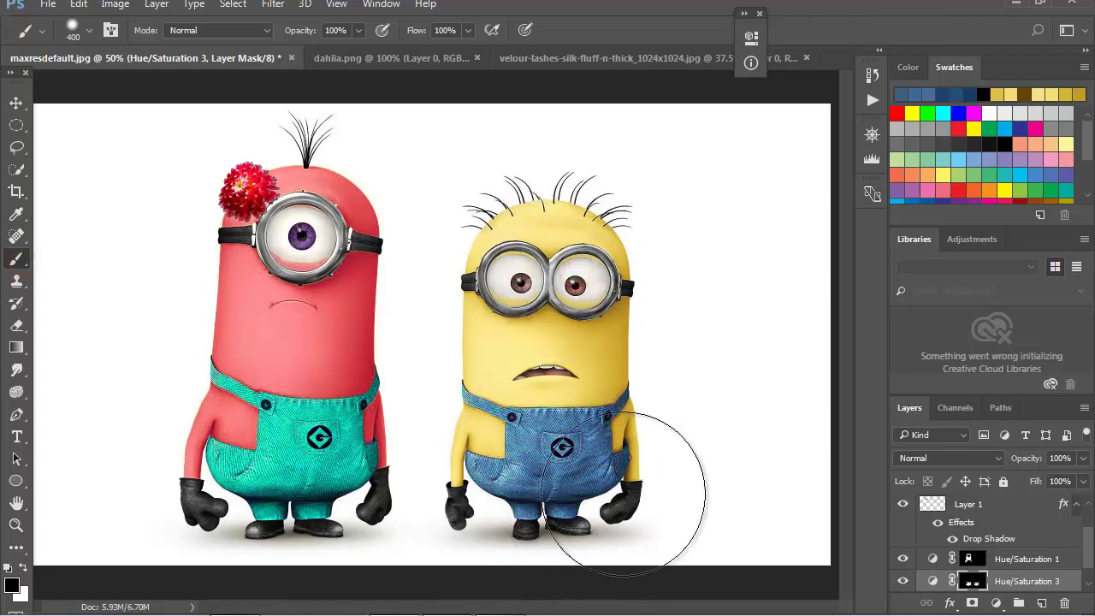
{"action": "left_click_drag", "start_coordinate": [558, 445], "coordinate": [599, 442]}
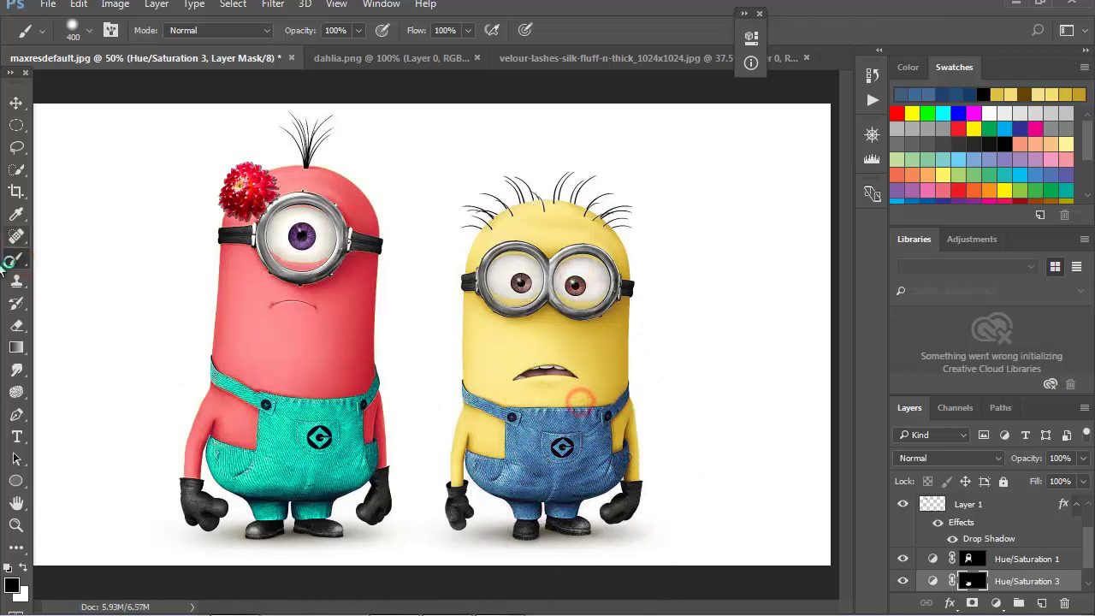
Zoom in on the pink minion's eye, then bring up the velour-lashes eyelash document.
{"action": "left_click", "coordinate": [17, 524]}
{"action": "left_click", "coordinate": [362, 336], "text": "alt"}
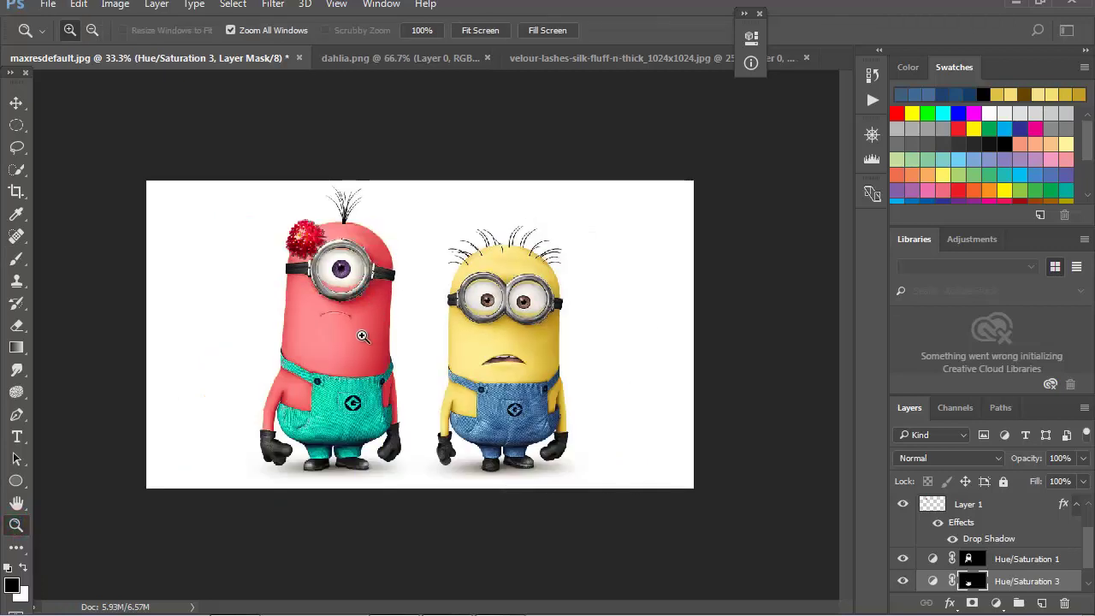
{"action": "left_click", "coordinate": [362, 336]}
{"action": "left_click", "coordinate": [311, 228]}
{"action": "left_click", "coordinate": [384, 334]}
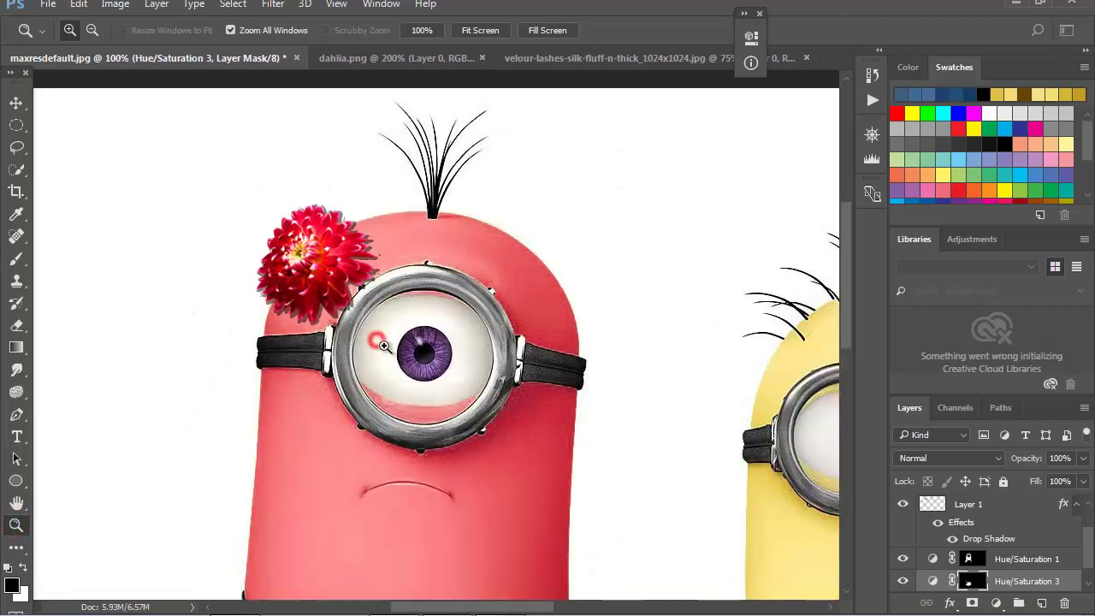
{"action": "left_click", "coordinate": [420, 283]}
{"action": "scroll", "coordinate": [457, 212], "scroll_direction": "up", "scroll_amount": 3}
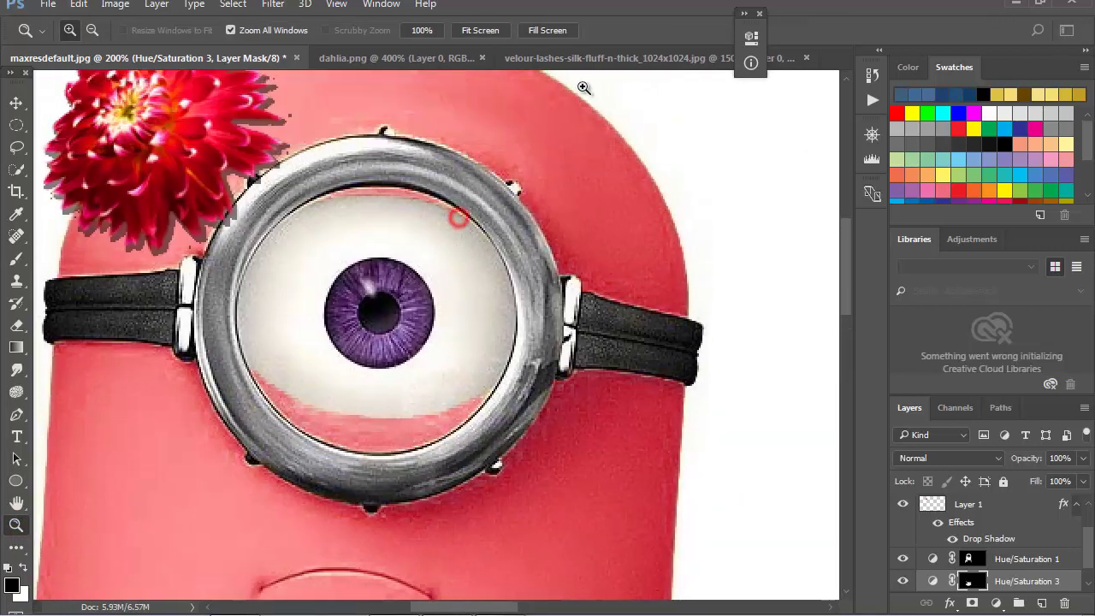
{"action": "left_click", "coordinate": [581, 60]}
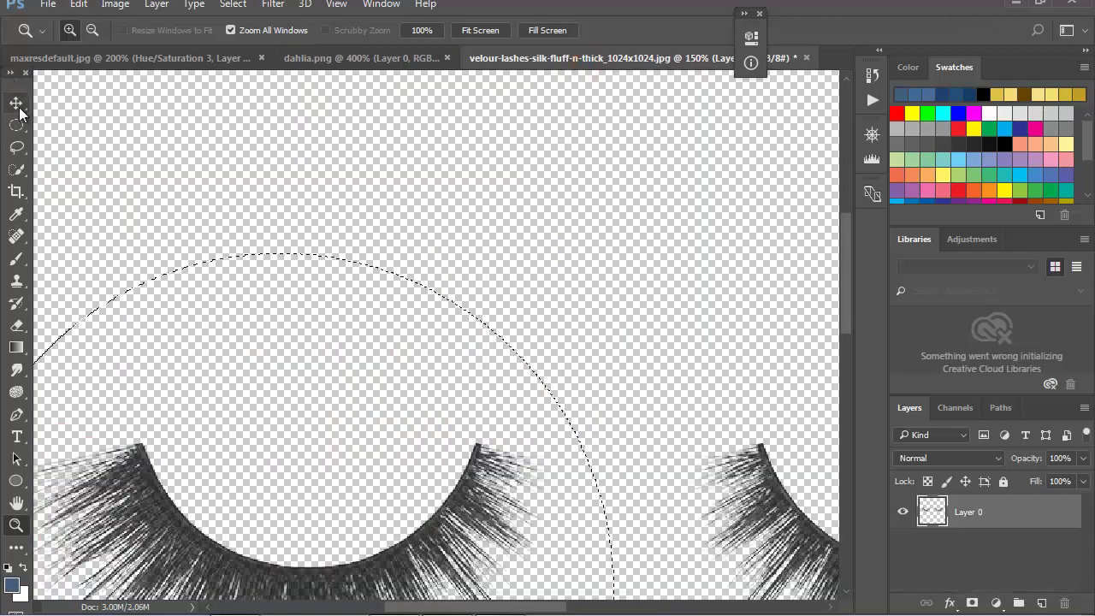
Copy the eyelash layer into the minion picture as Layer 3 over the pink minion's goggle.
{"action": "left_click", "coordinate": [16, 102]}
{"action": "left_click", "coordinate": [182, 571]}
{"action": "mouse_move", "coordinate": [182, 571]}
{"action": "left_mouse_down"}
{"action": "mouse_move", "coordinate": [332, 279]}
{"action": "mouse_move", "coordinate": [387, 327]}
{"action": "left_mouse_up"}
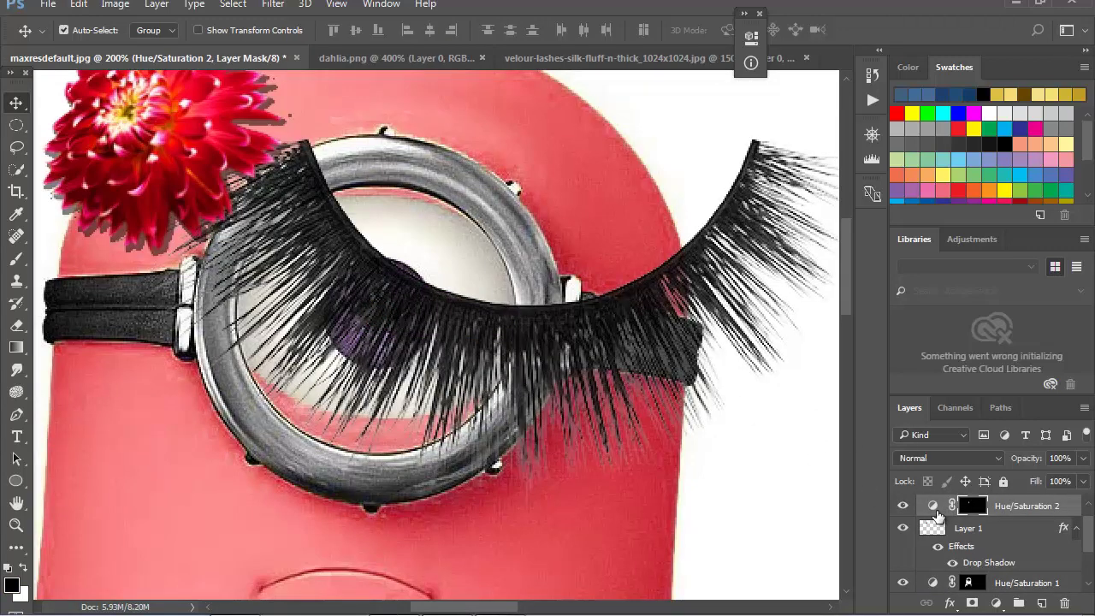
{"action": "scroll", "coordinate": [939, 518], "scroll_direction": "up", "scroll_amount": 1}
{"action": "scroll", "coordinate": [904, 518], "scroll_direction": "down", "scroll_amount": 1}
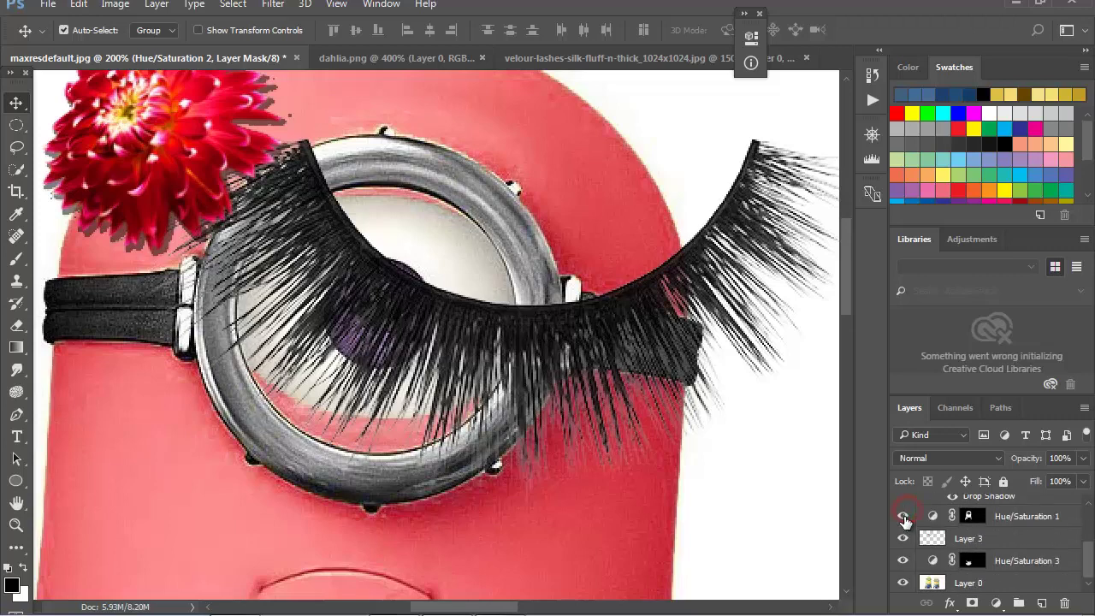
{"action": "scroll", "coordinate": [905, 523], "scroll_direction": "up", "scroll_amount": 1}
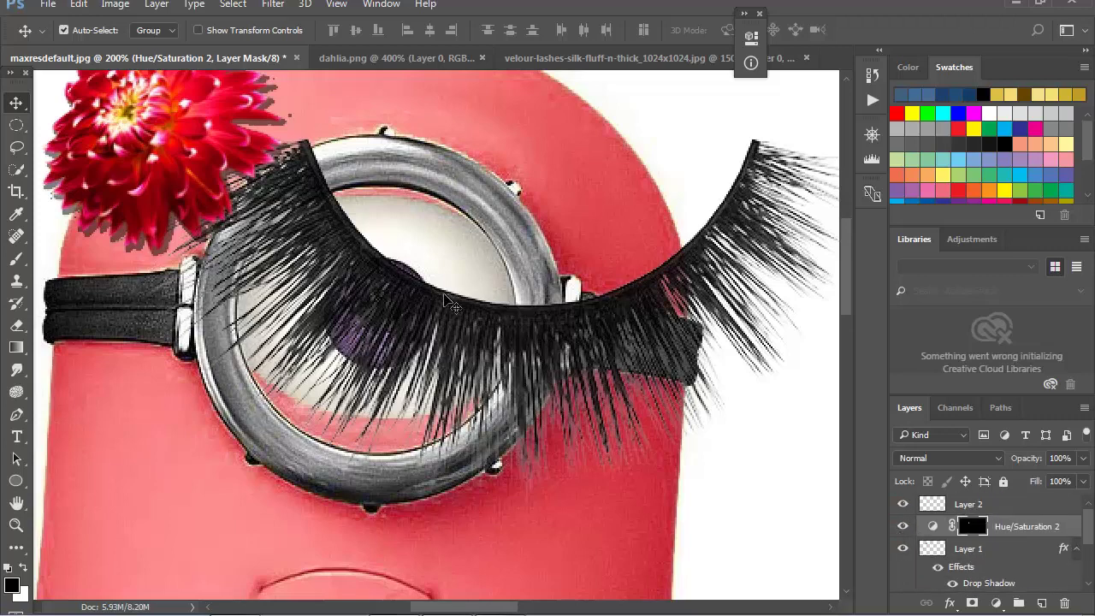
{"action": "left_click", "coordinate": [350, 250]}
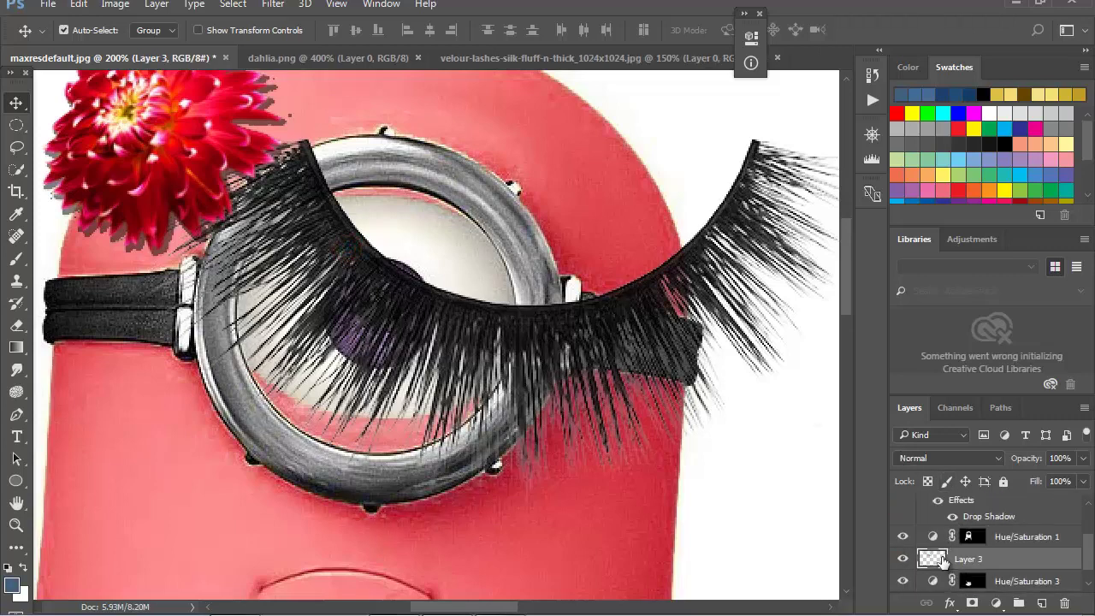
Scale the lashes down to roughly half size and move them onto the goggle eye.
{"action": "left_click", "coordinate": [902, 559]}
{"action": "left_click", "coordinate": [900, 557]}
{"action": "key", "text": "ctrl+t"}
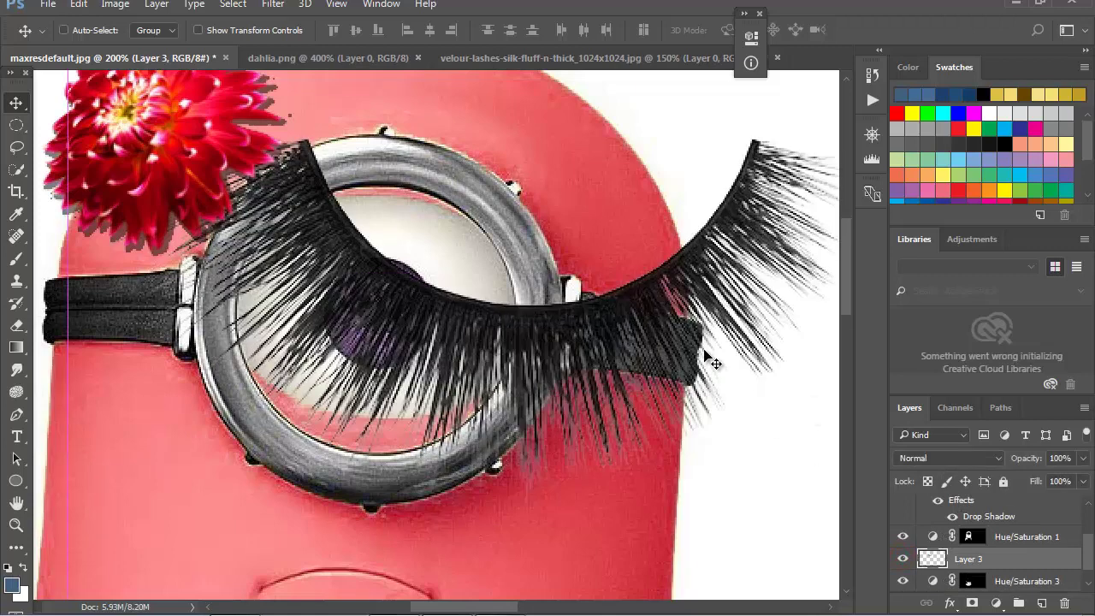
{"action": "left_click", "coordinate": [15, 525]}
{"action": "left_click", "coordinate": [442, 359], "text": "alt"}
{"action": "key", "text": "ctrl+t"}
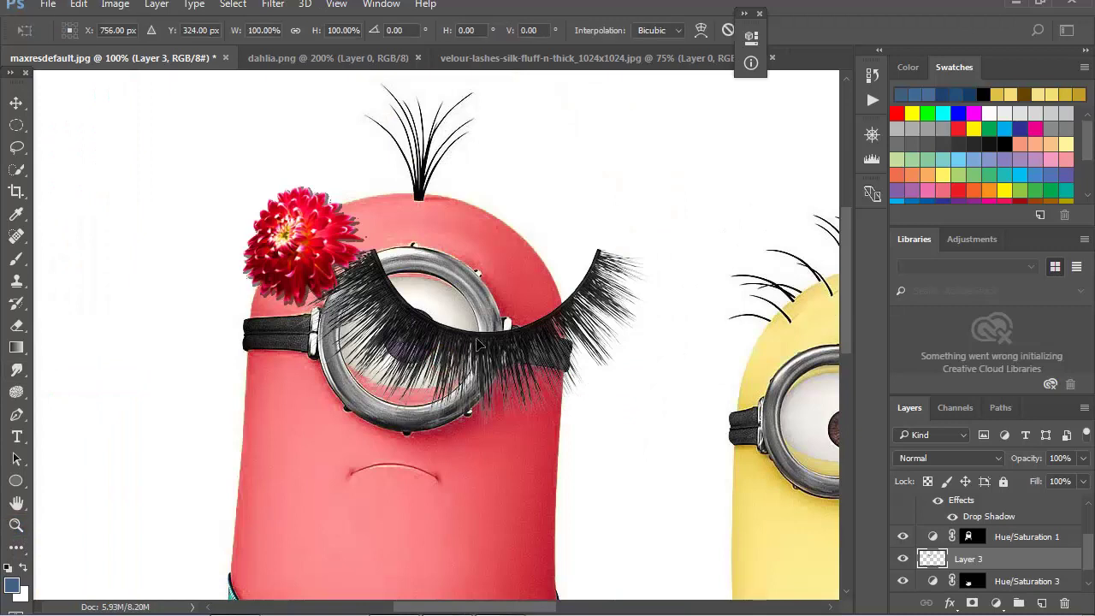
{"action": "left_click_drag", "start_coordinate": [694, 120], "coordinate": [608, 248]}
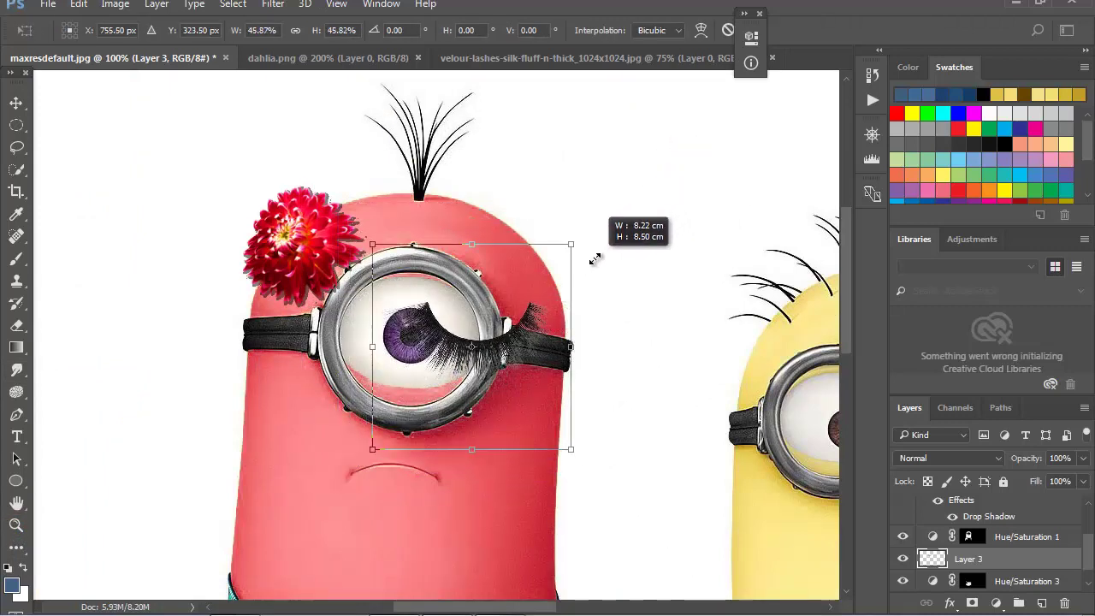
{"action": "left_click_drag", "start_coordinate": [608, 248], "coordinate": [596, 263]}
{"action": "left_click_drag", "start_coordinate": [508, 345], "coordinate": [440, 333]}
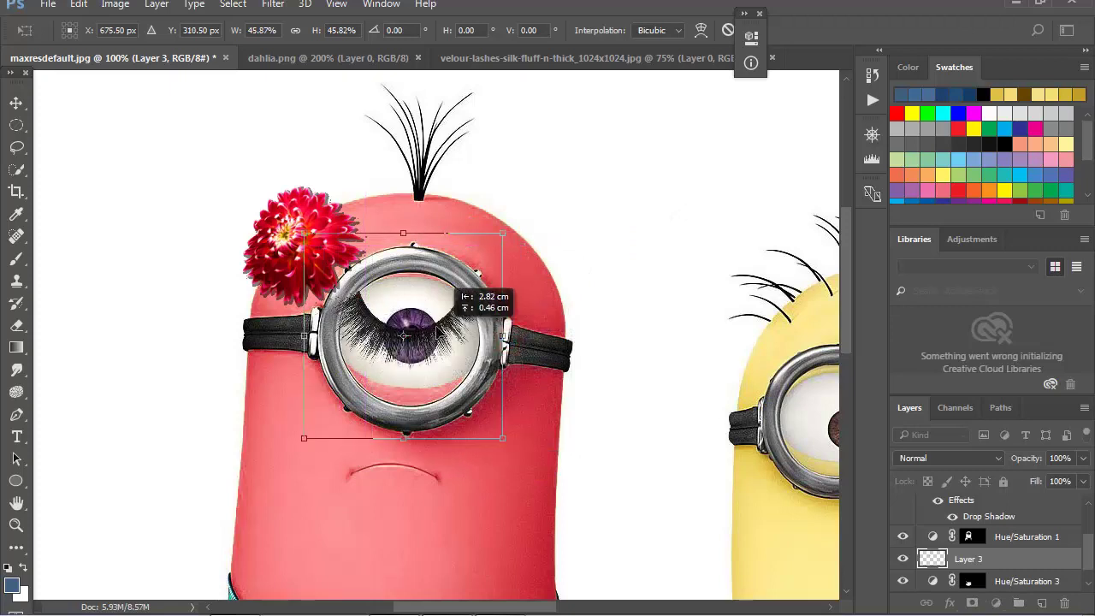
Flip the lashes vertically and fit them along the goggle's top rim at about 54% × 46%.
{"action": "right_click", "coordinate": [437, 325]}
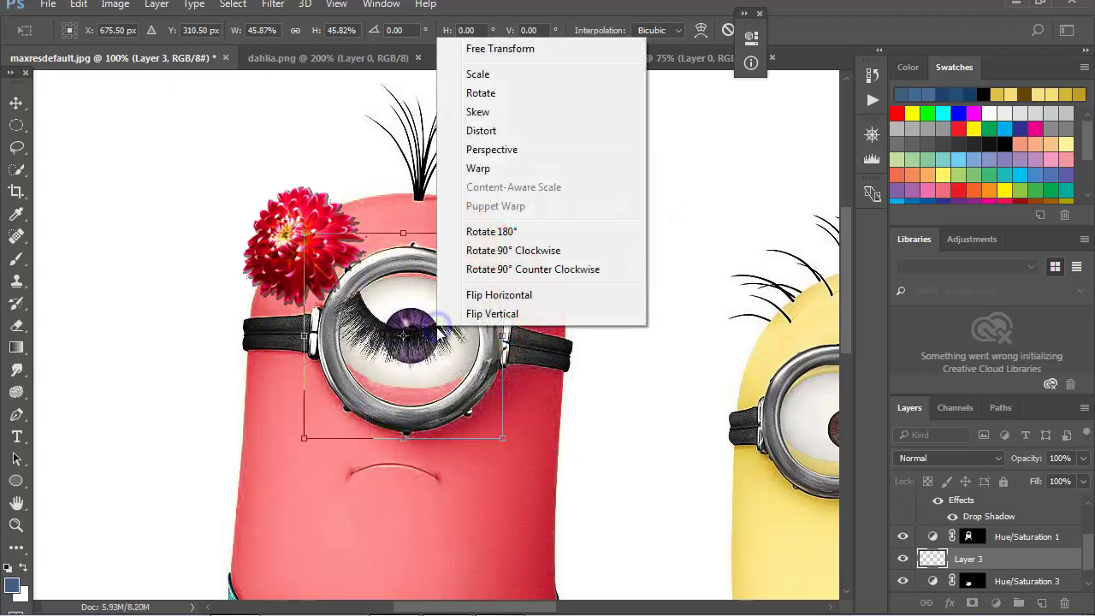
{"action": "left_click", "coordinate": [524, 313]}
{"action": "left_click_drag", "start_coordinate": [425, 333], "coordinate": [429, 272]}
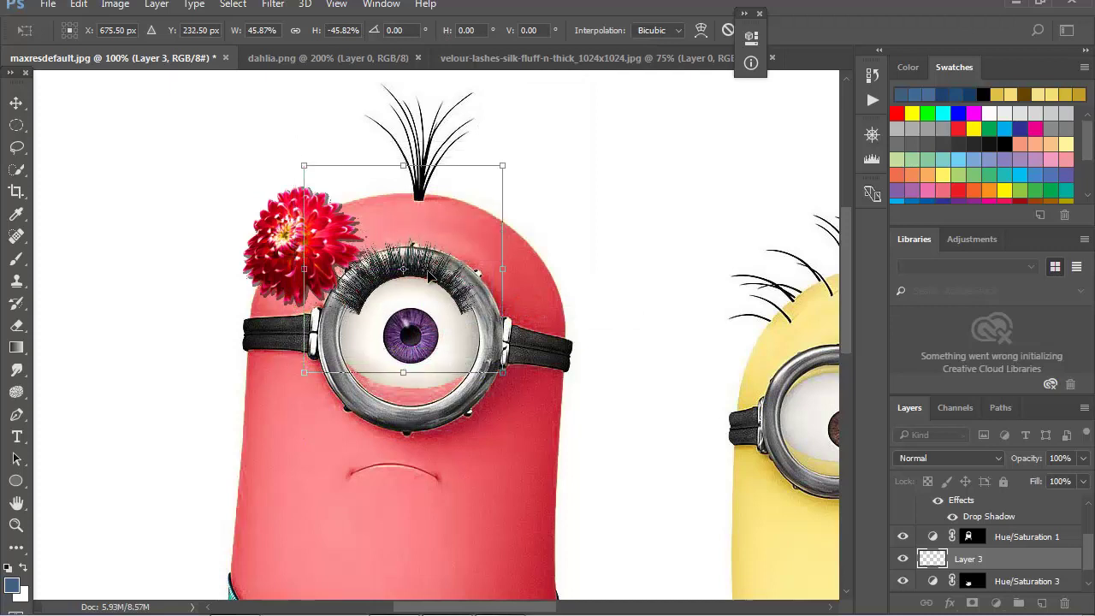
{"action": "left_click_drag", "start_coordinate": [508, 268], "coordinate": [518, 268]}
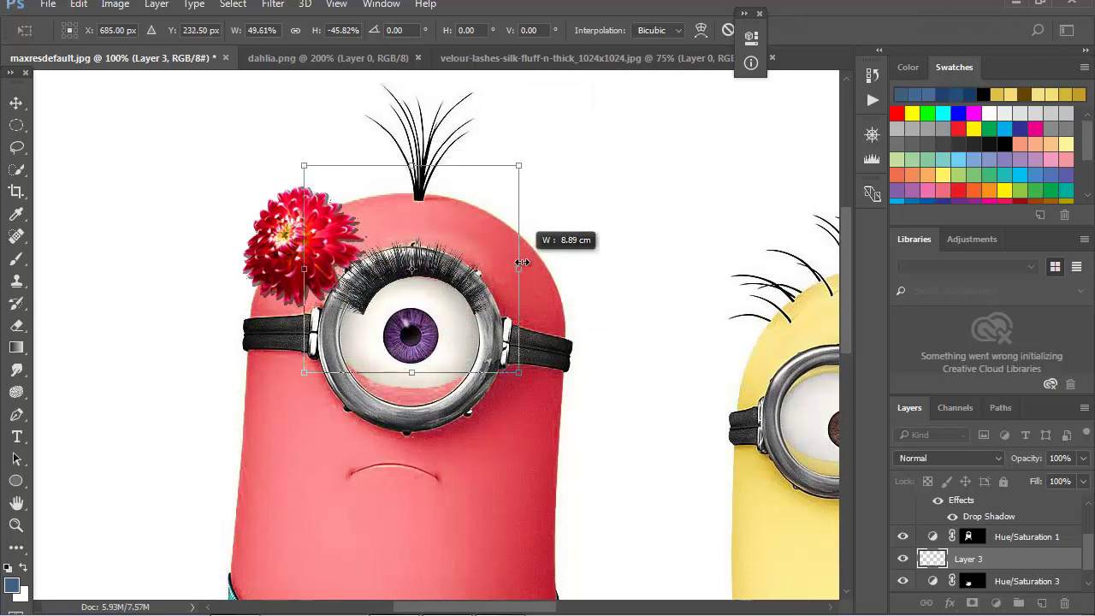
{"action": "left_click_drag", "start_coordinate": [307, 268], "coordinate": [289, 267]}
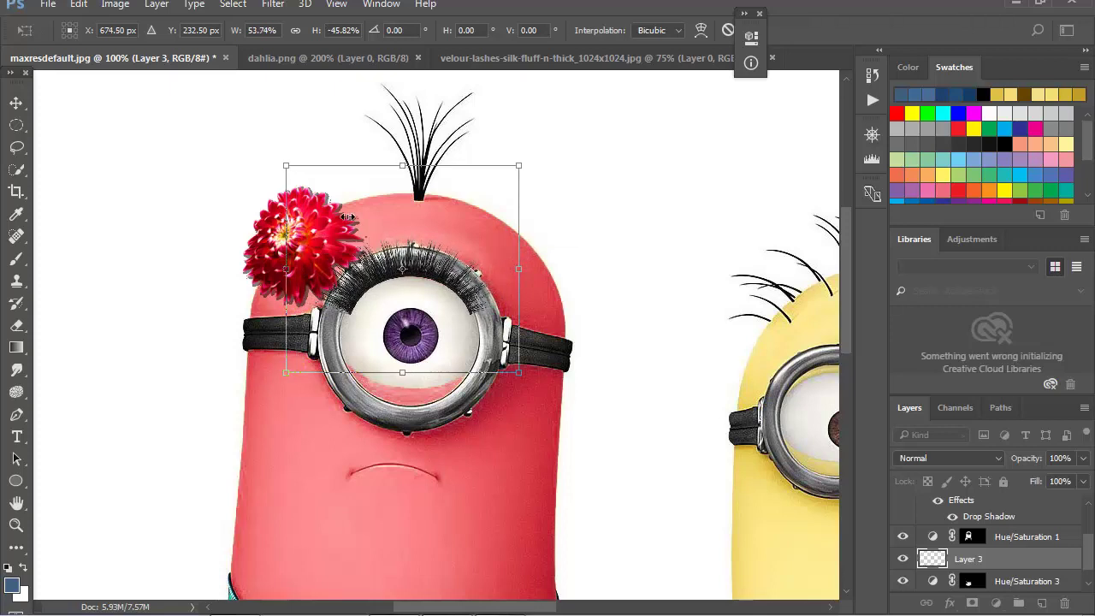
{"action": "left_click_drag", "start_coordinate": [407, 169], "coordinate": [401, 168]}
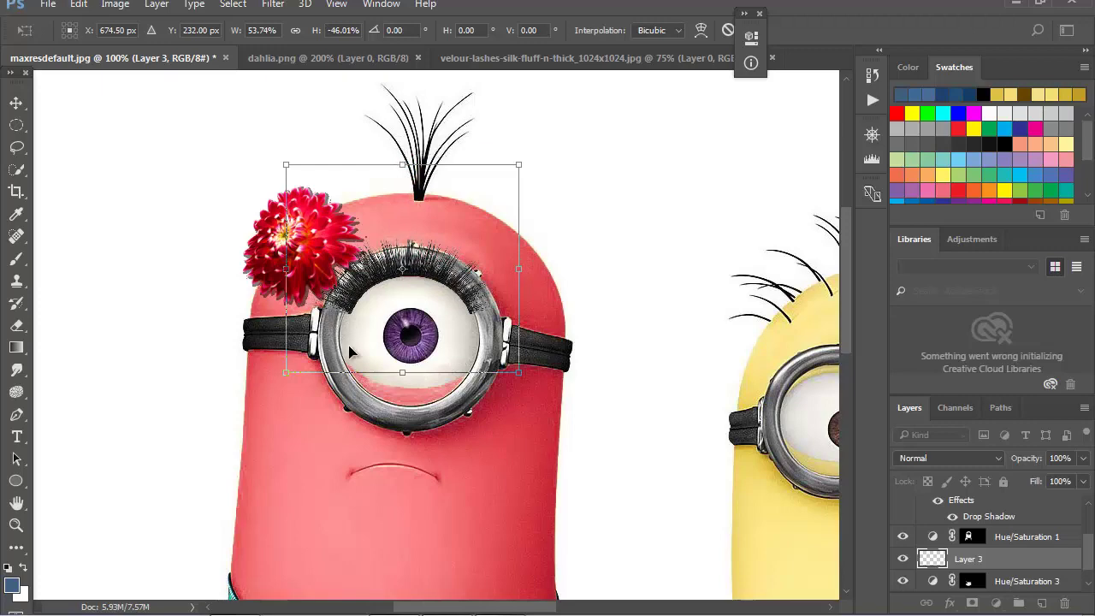
{"action": "key", "text": "Return"}
Zoom in on the goggle eye and add a layer mask to Layer 3.
{"action": "key", "text": "z"}
{"action": "left_click", "coordinate": [392, 297]}
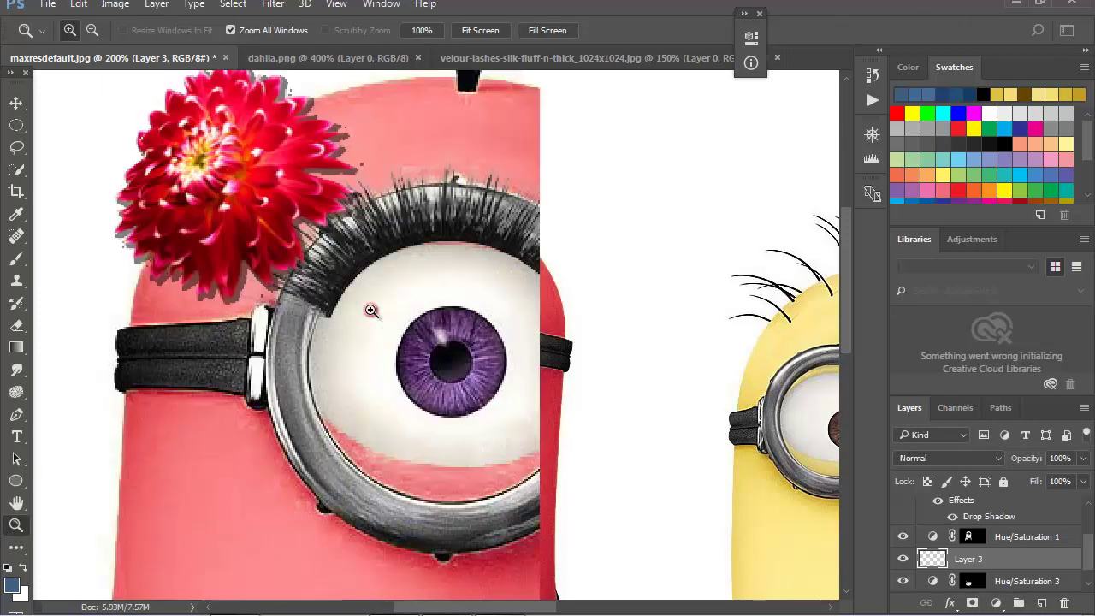
{"action": "left_click", "coordinate": [371, 312]}
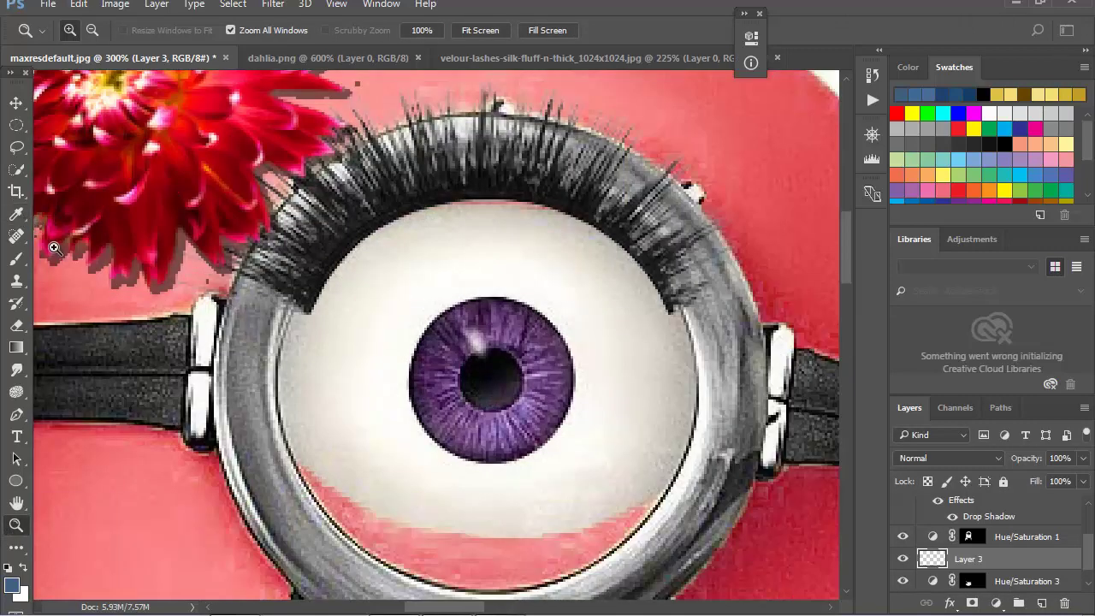
{"action": "left_click", "coordinate": [16, 259]}
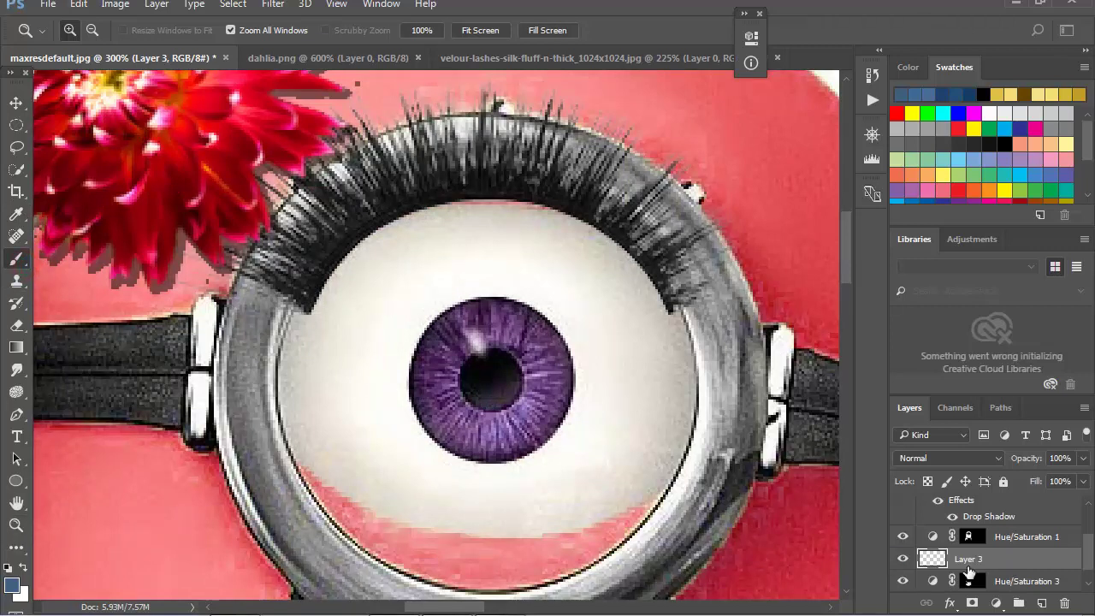
{"action": "left_click", "coordinate": [972, 604]}
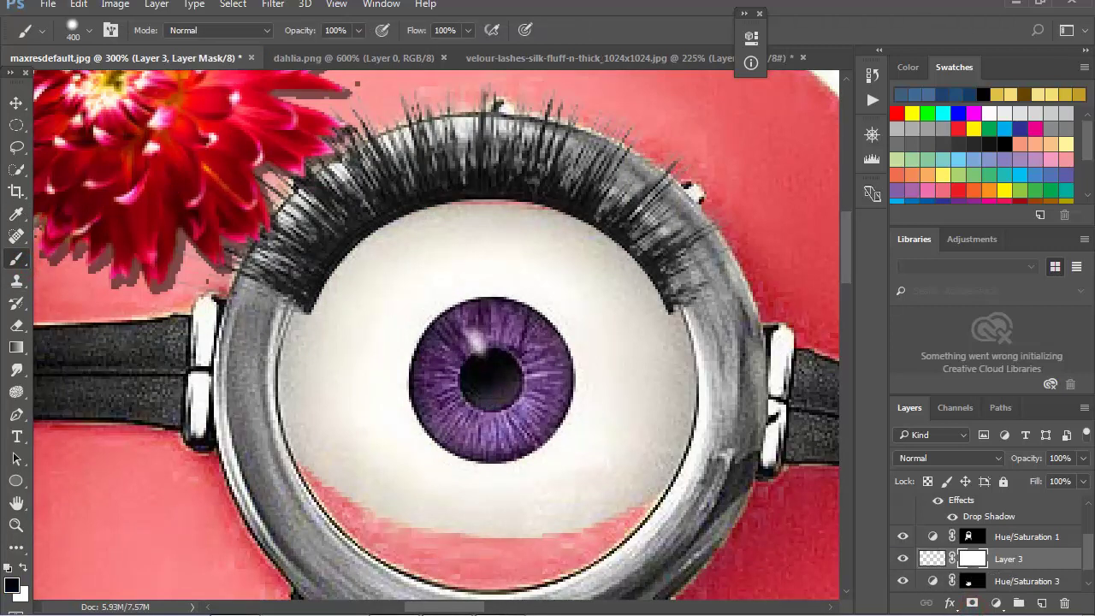
With a small black brush, mask out the lash strands overlapping the goggle eye's white.
{"action": "key", "text": "bracketleft"}
{"action": "key", "text": "bracketleft"}
{"action": "key", "text": "bracketleft"}
{"action": "key", "text": "bracketleft"}
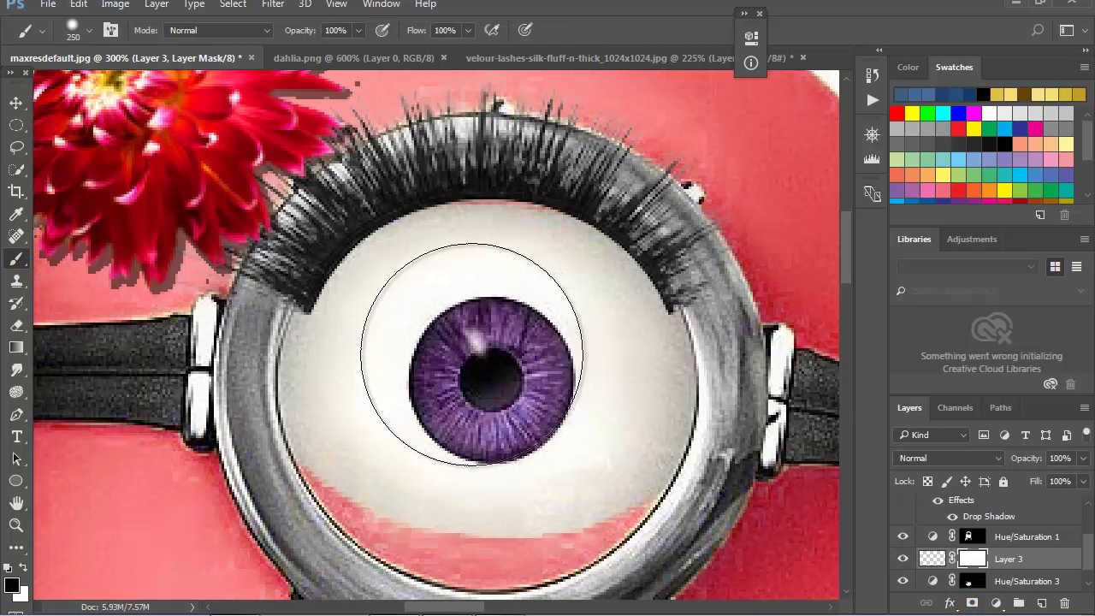
{"action": "key", "text": "bracketleft"}
{"action": "key", "text": "bracketleft"}
{"action": "key", "text": "bracketleft"}
{"action": "key", "text": "bracketleft"}
{"action": "key", "text": "bracketleft"}
{"action": "key", "text": "bracketleft"}
{"action": "key", "text": "bracketleft"}
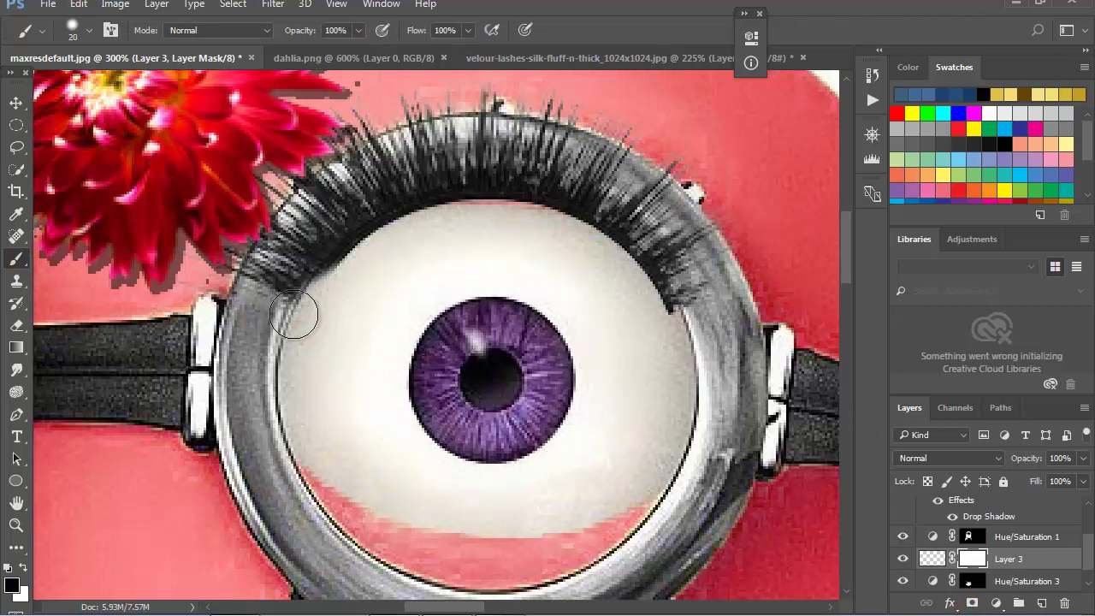
{"action": "left_click_drag", "start_coordinate": [386, 269], "coordinate": [253, 343]}
{"action": "left_click_drag", "start_coordinate": [604, 297], "coordinate": [713, 335]}
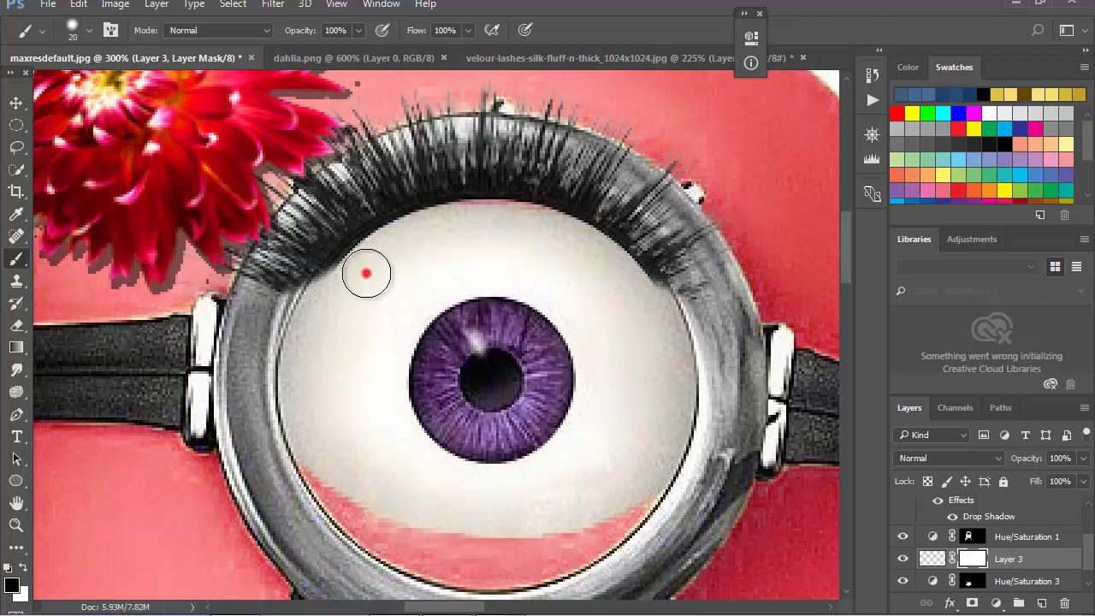
{"action": "left_click_drag", "start_coordinate": [372, 285], "coordinate": [256, 343]}
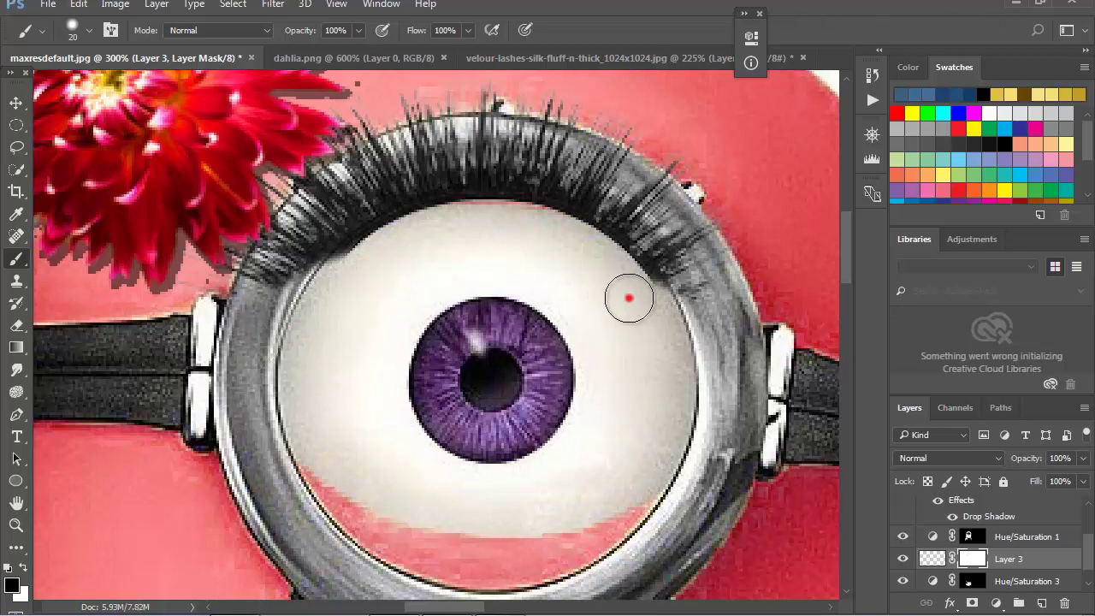
{"action": "left_click_drag", "start_coordinate": [630, 293], "coordinate": [675, 299]}
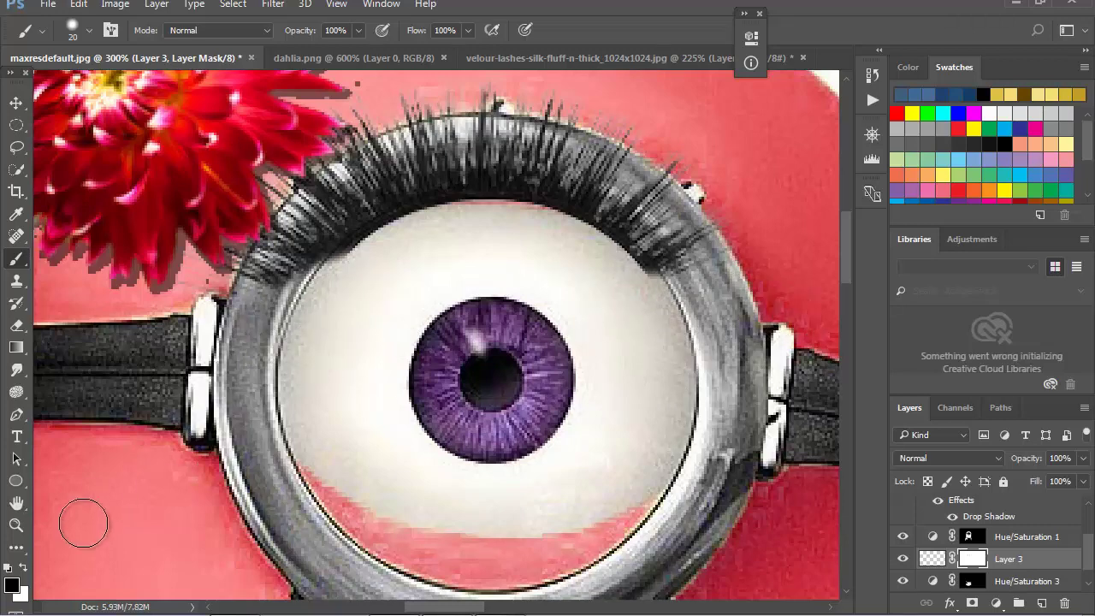
{"action": "double_click", "coordinate": [17, 525]}
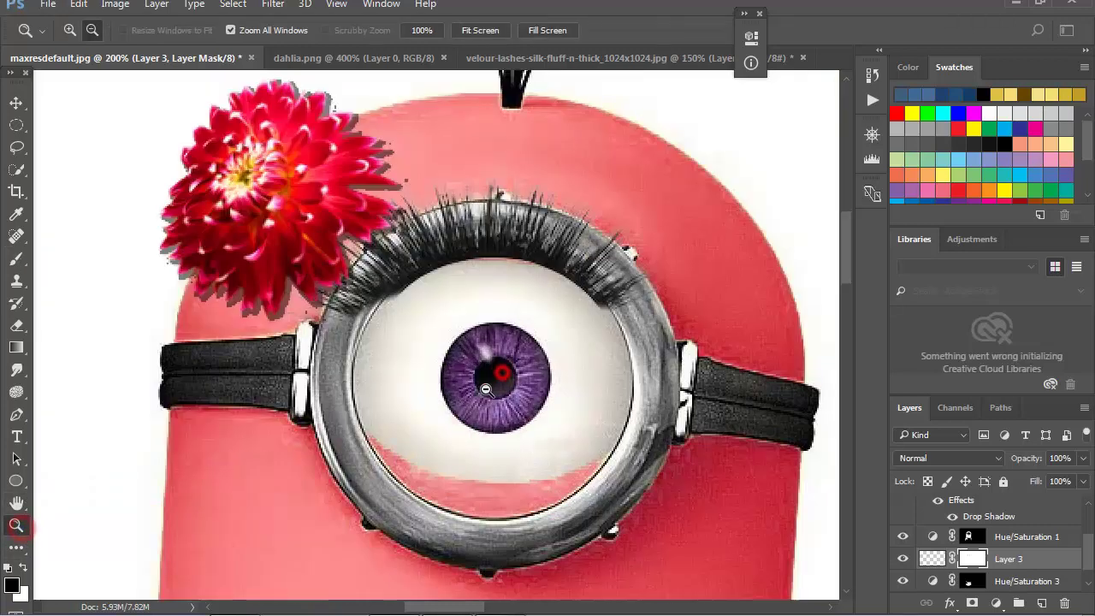
{"action": "left_click", "coordinate": [475, 440], "text": "alt"}
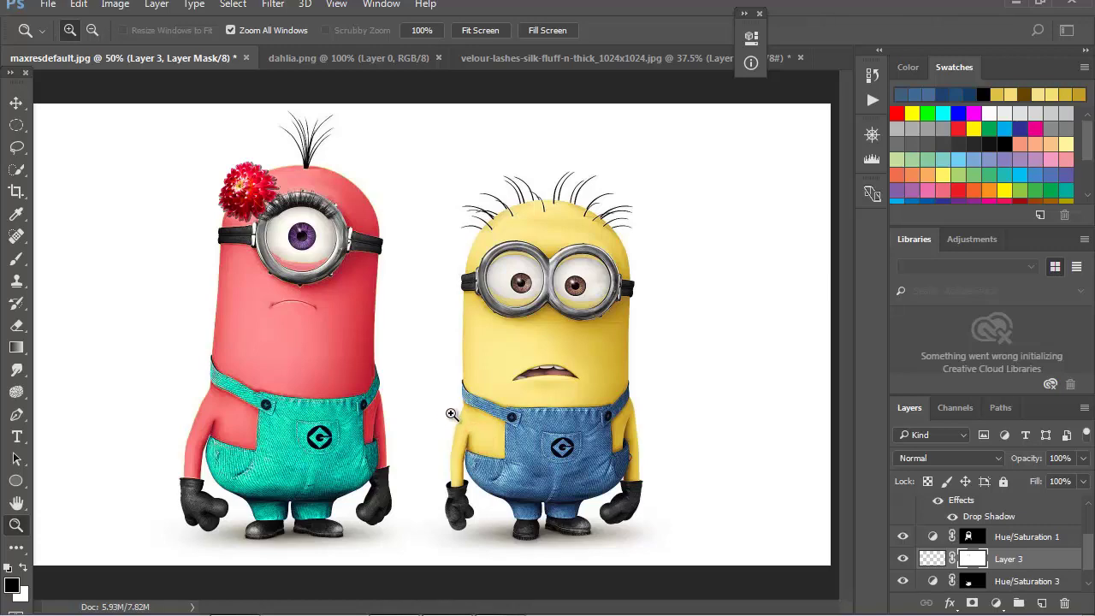
{"action": "left_click", "coordinate": [381, 407], "text": "alt"}
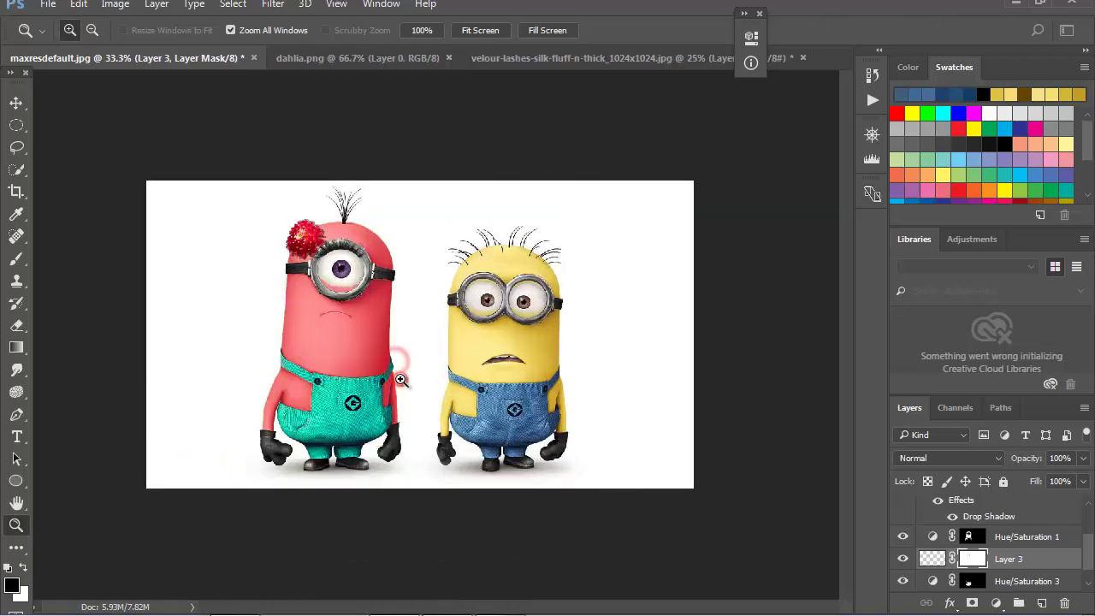
{"action": "left_click", "coordinate": [400, 378]}
{"action": "left_click", "coordinate": [399, 379]}
{"action": "left_click", "coordinate": [399, 378], "text": "alt"}
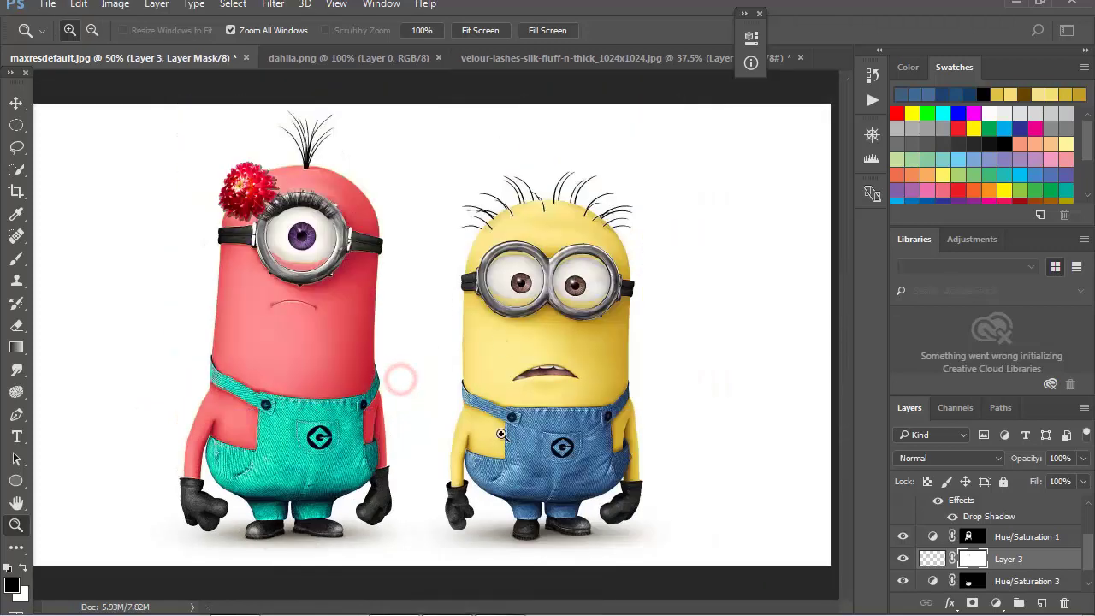